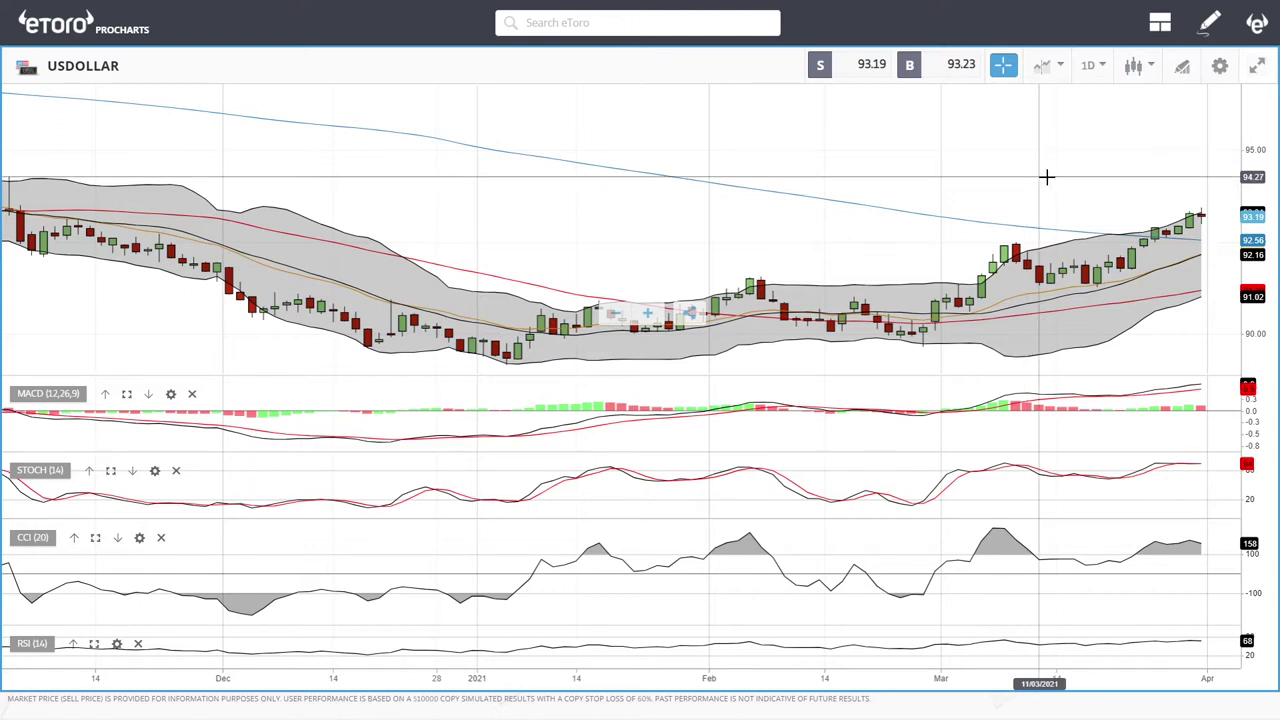
- Pan the USDOLLAR chart past the latest candle and zoom in and out across time spans
{"action": "left_click_drag", "start_coordinate": [1122, 184], "coordinate": [943, 180]}
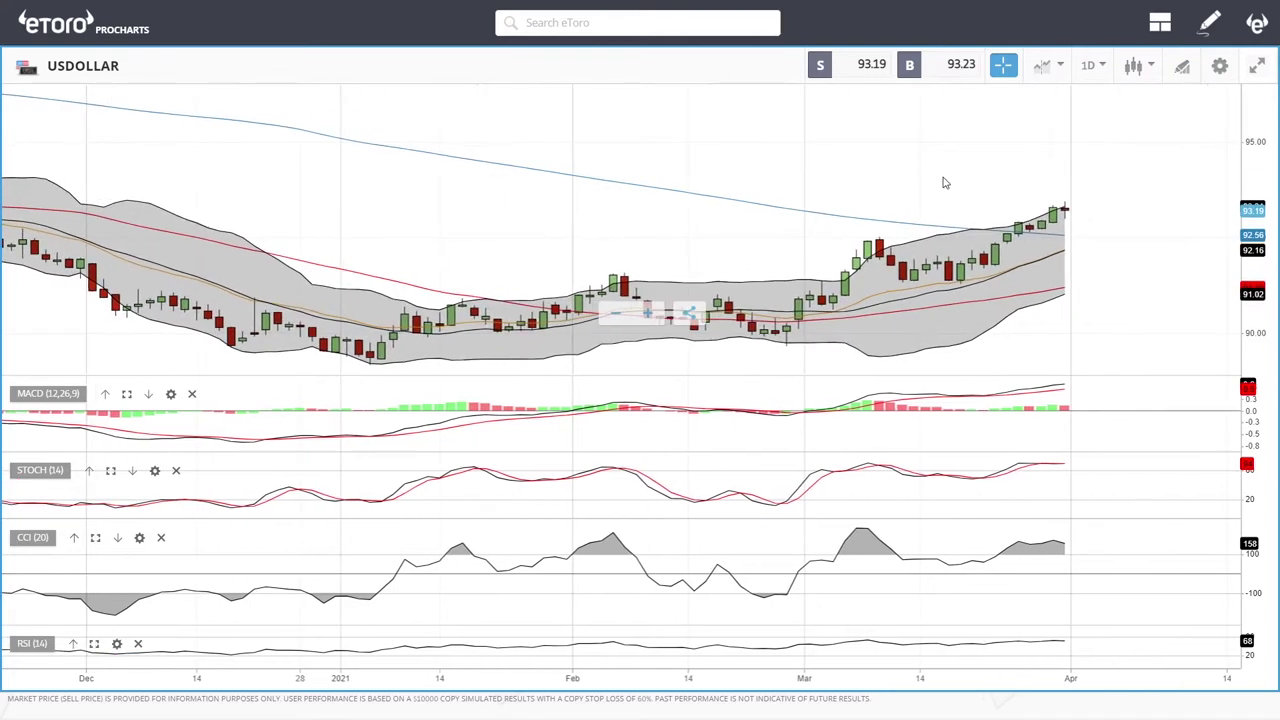
{"action": "scroll", "coordinate": [1080, 177], "scroll_direction": "up", "scroll_amount": 3}
{"action": "scroll", "coordinate": [1084, 178], "scroll_direction": "up", "scroll_amount": 2}
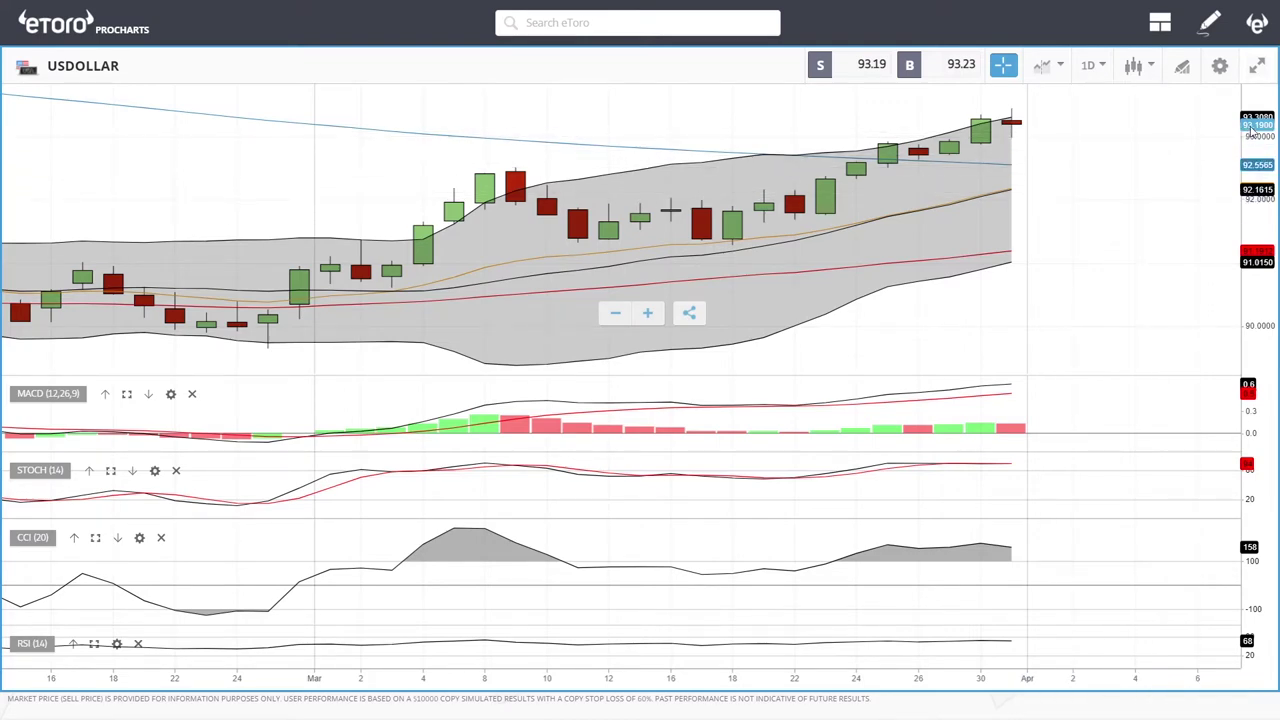
{"action": "scroll", "coordinate": [1108, 175], "scroll_direction": "down", "scroll_amount": 4}
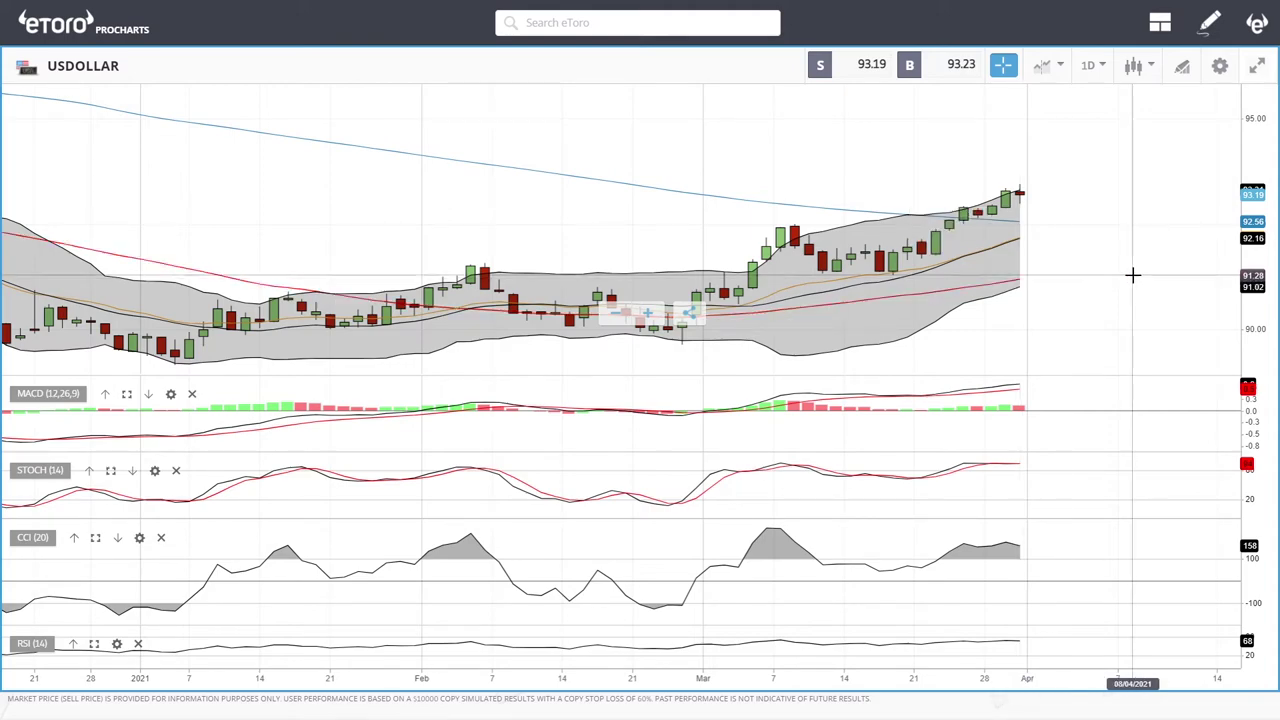
{"action": "scroll", "coordinate": [1134, 274], "scroll_direction": "down", "scroll_amount": 5}
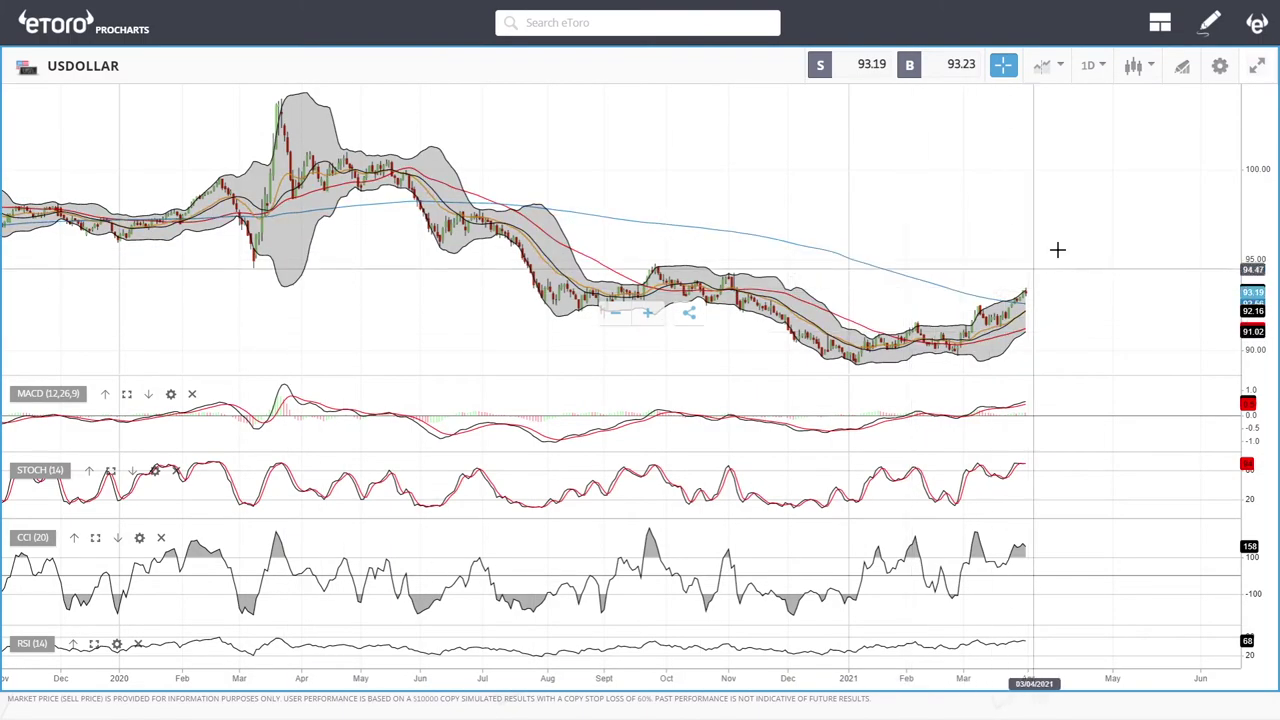
{"action": "scroll", "coordinate": [1106, 280], "scroll_direction": "up", "scroll_amount": 5}
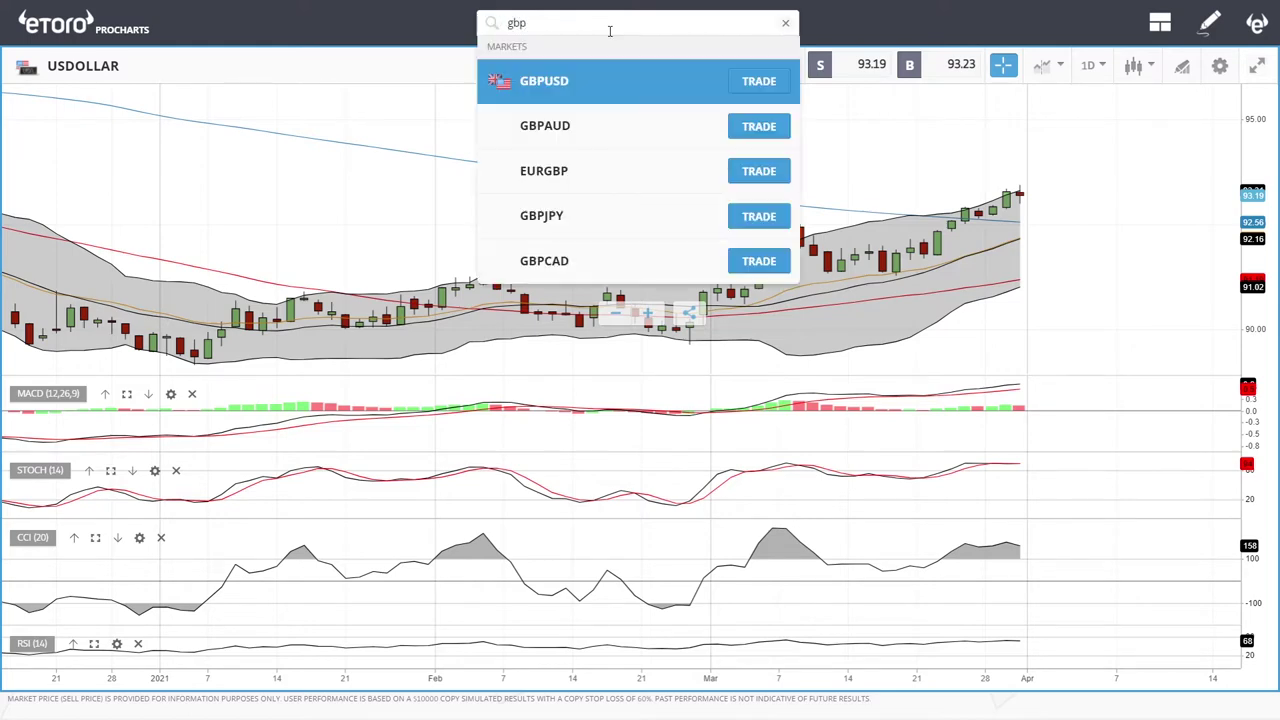
- Open GBPUSD from the results and zoom its daily candles with Bollinger Bands and indicator panes
{"action": "left_click", "coordinate": [566, 96]}
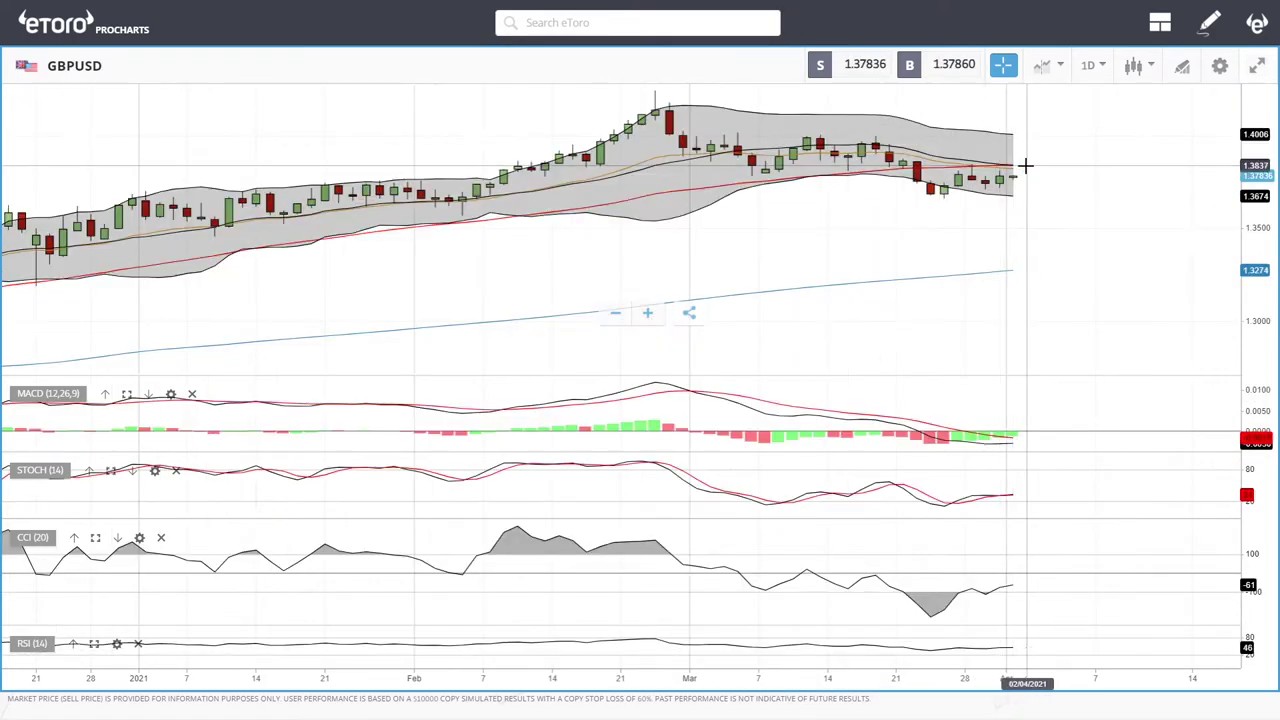
{"action": "scroll", "coordinate": [1089, 227], "scroll_direction": "up", "scroll_amount": 5}
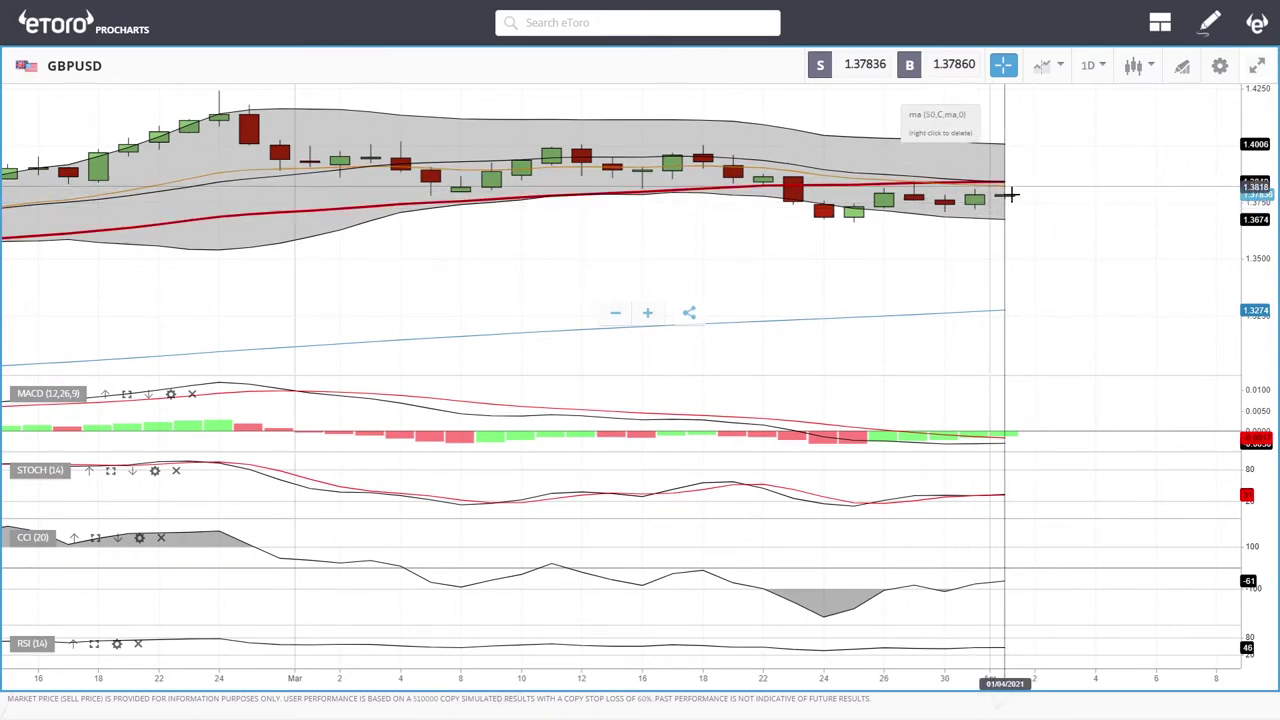
{"action": "scroll", "coordinate": [1085, 224], "scroll_direction": "down", "scroll_amount": 5}
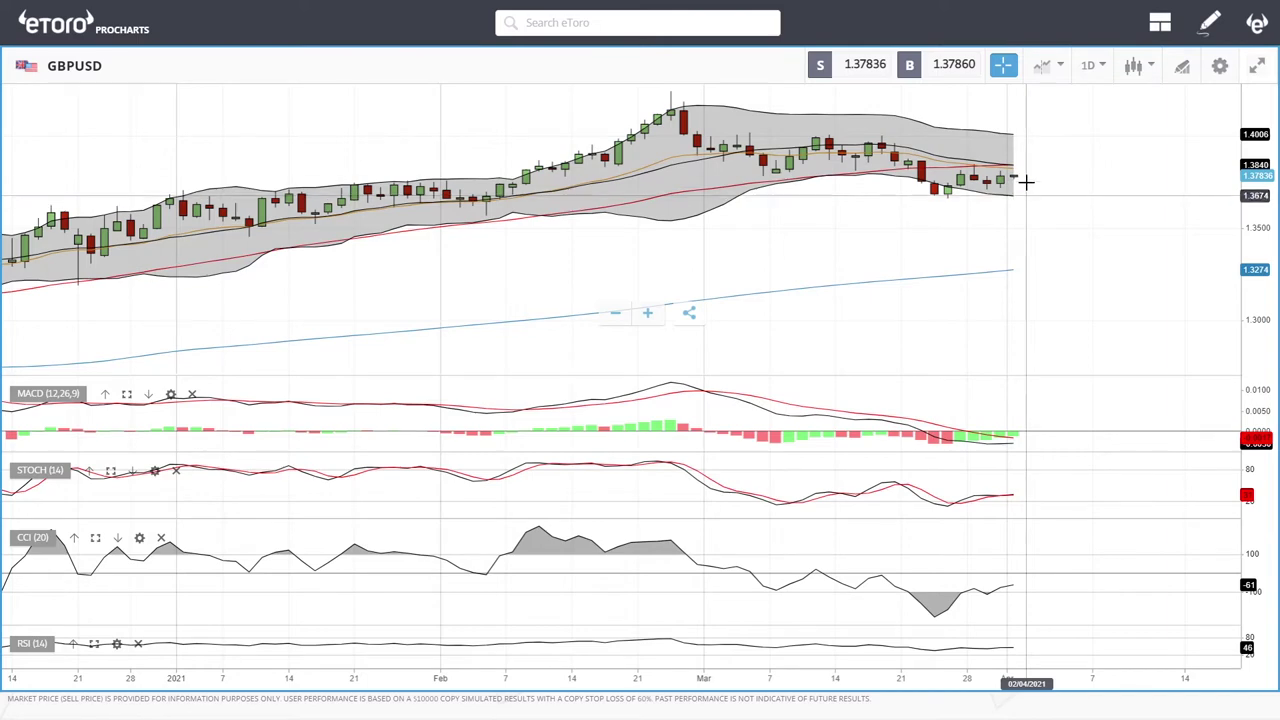
{"action": "scroll", "coordinate": [1075, 176], "scroll_direction": "up", "scroll_amount": 1}
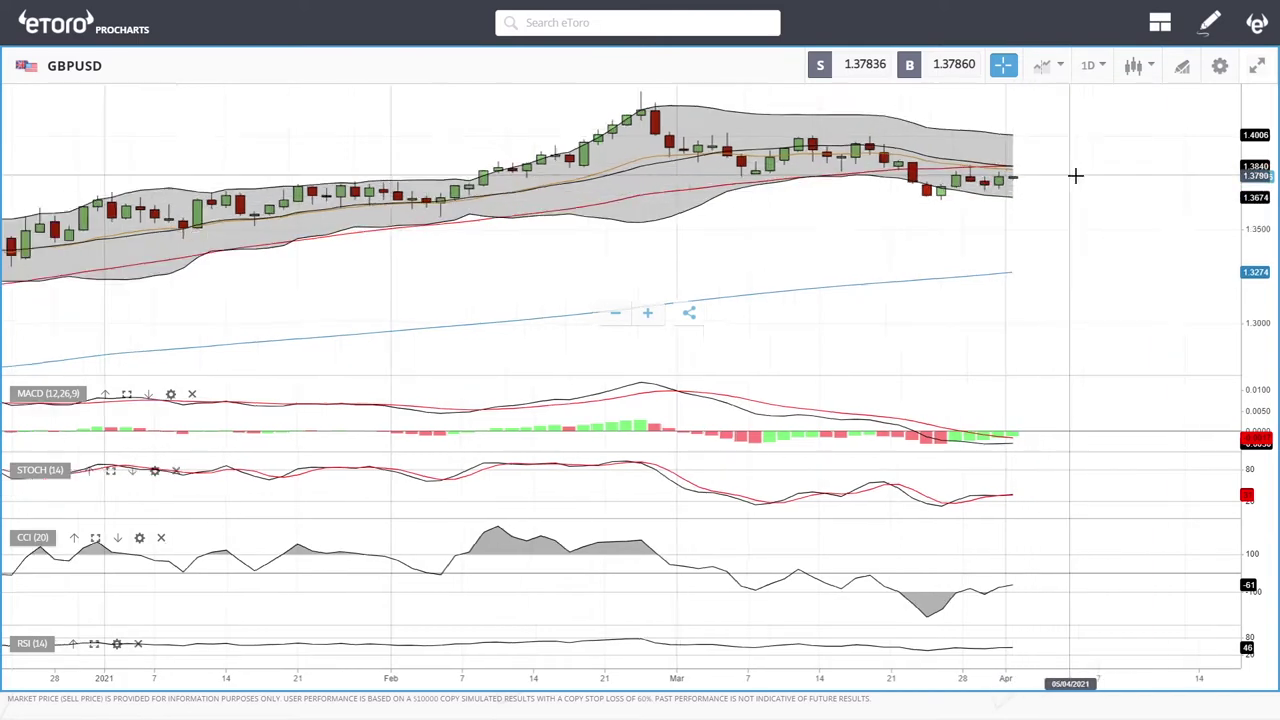
{"action": "scroll", "coordinate": [1075, 176], "scroll_direction": "up", "scroll_amount": 1}
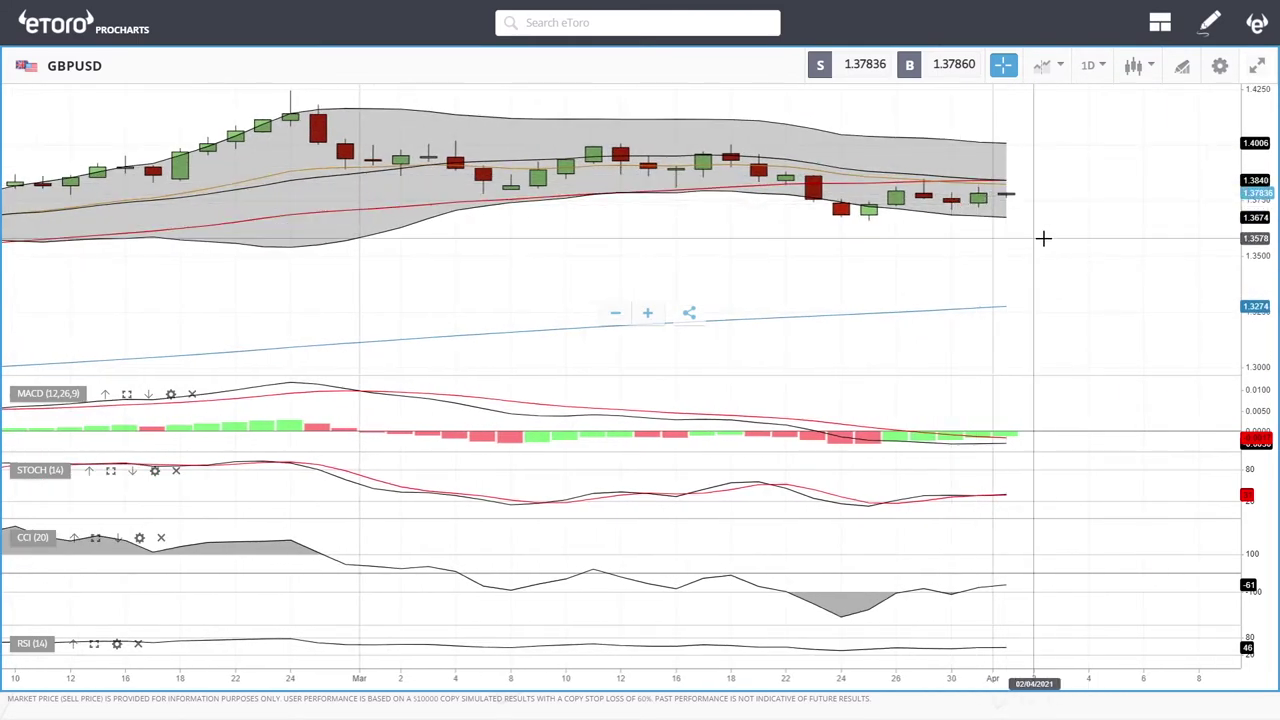
{"action": "scroll", "coordinate": [1071, 254], "scroll_direction": "down", "scroll_amount": 3}
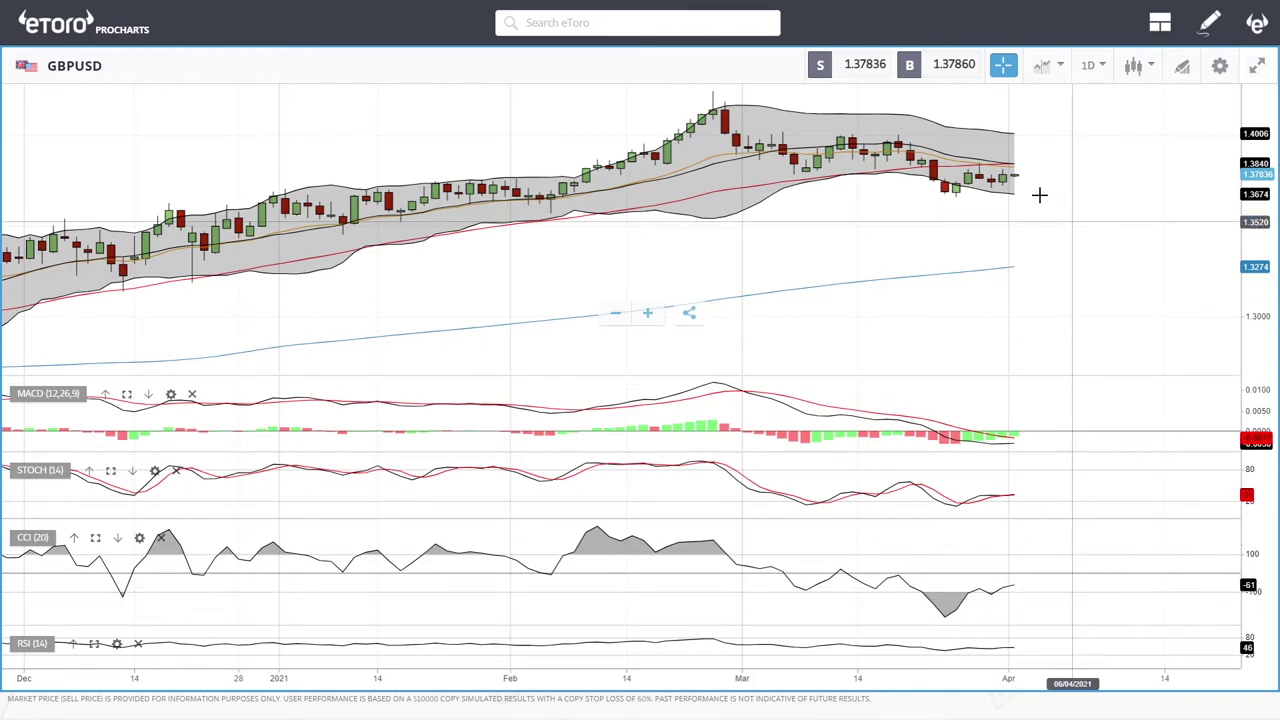
{"action": "scroll", "coordinate": [1053, 175], "scroll_direction": "up", "scroll_amount": 3}
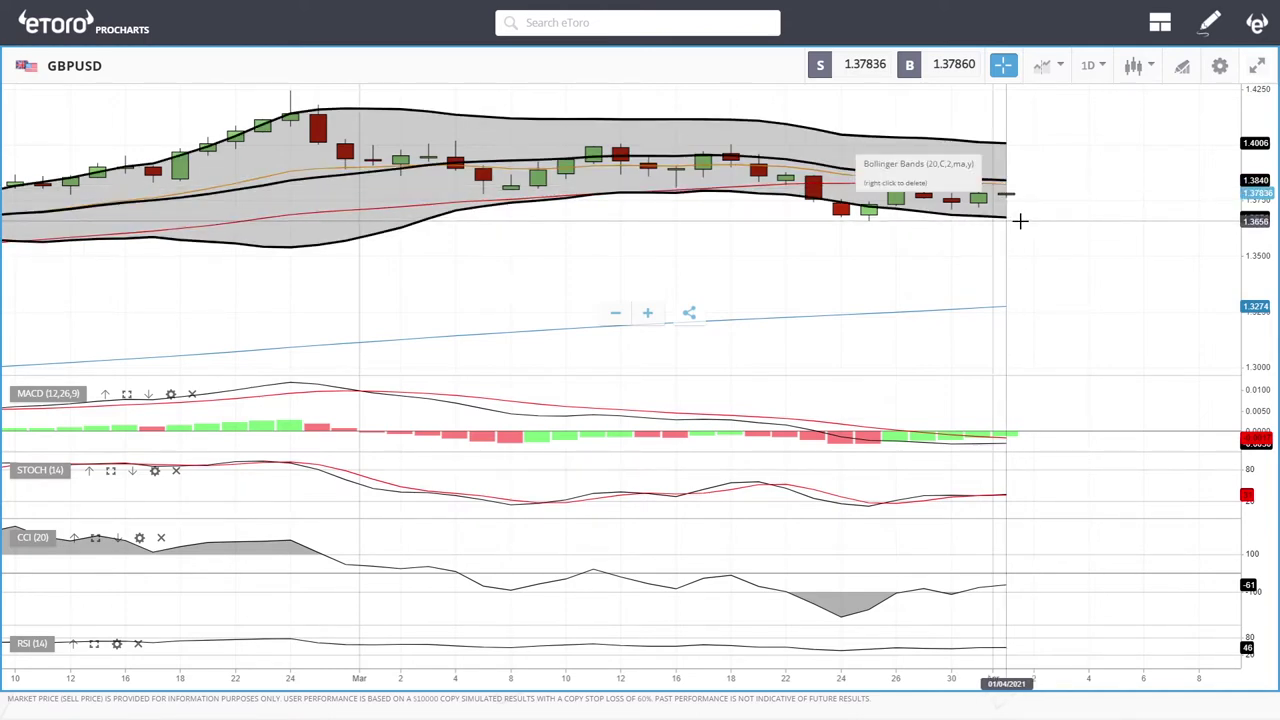
{"action": "scroll", "coordinate": [1050, 245], "scroll_direction": "down", "scroll_amount": 4}
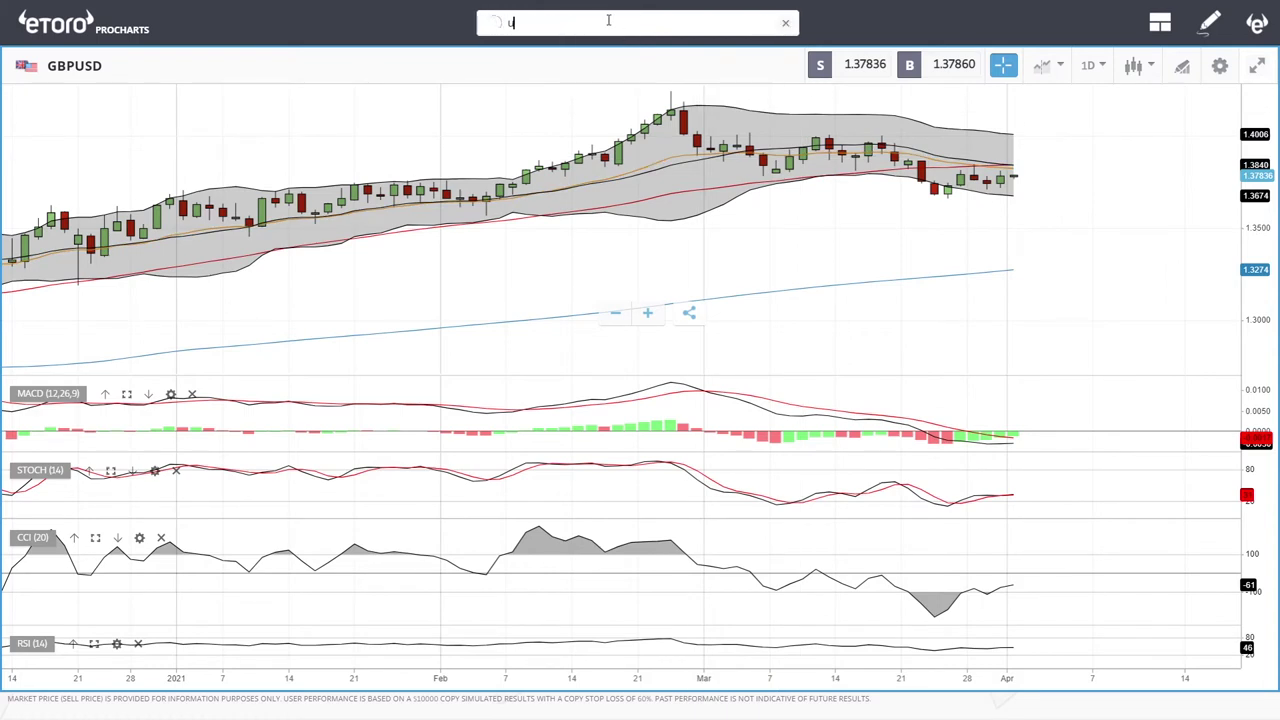
{"action": "type", "text": "sdj"}
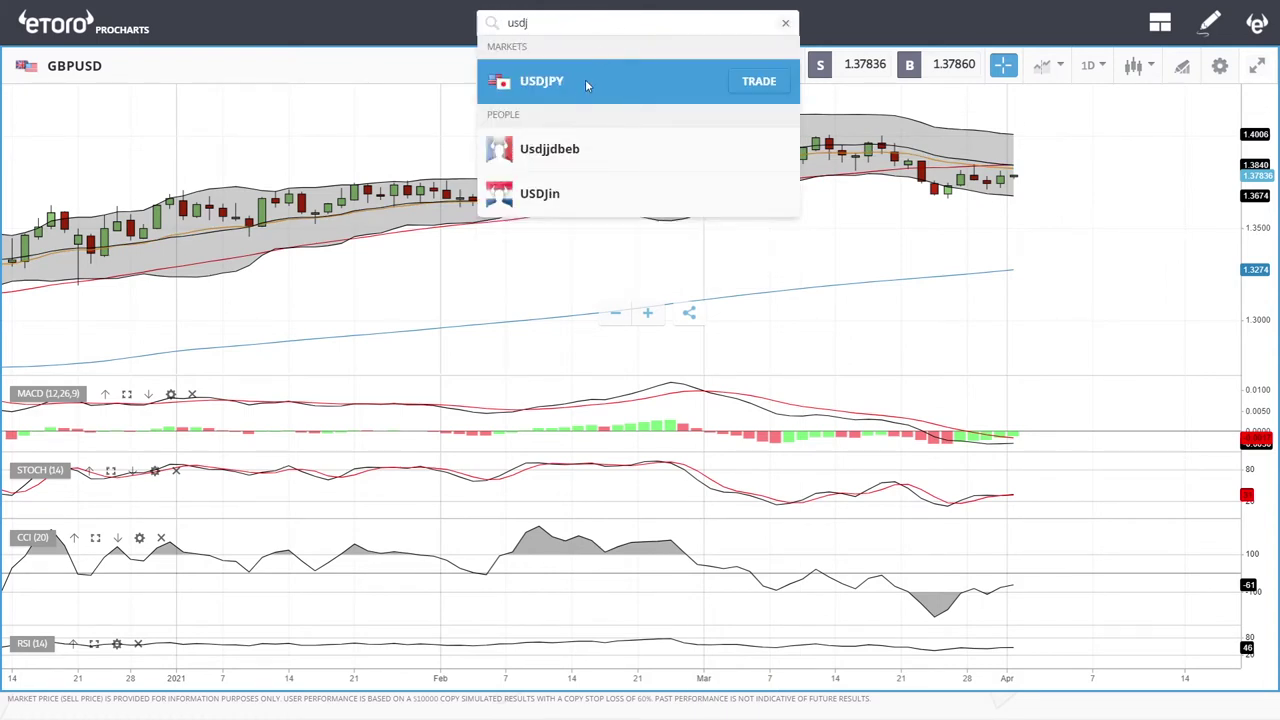
{"action": "left_click", "coordinate": [584, 97]}
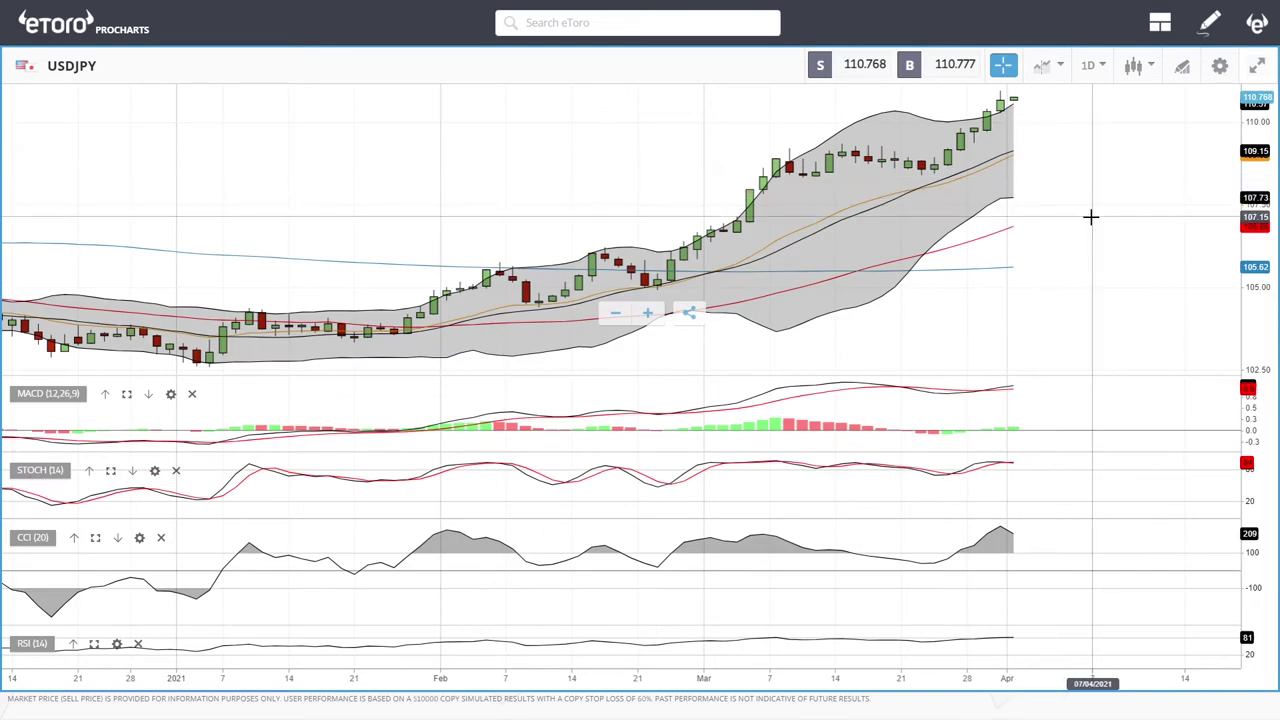
{"action": "scroll", "coordinate": [1114, 163], "scroll_direction": "down", "scroll_amount": 5}
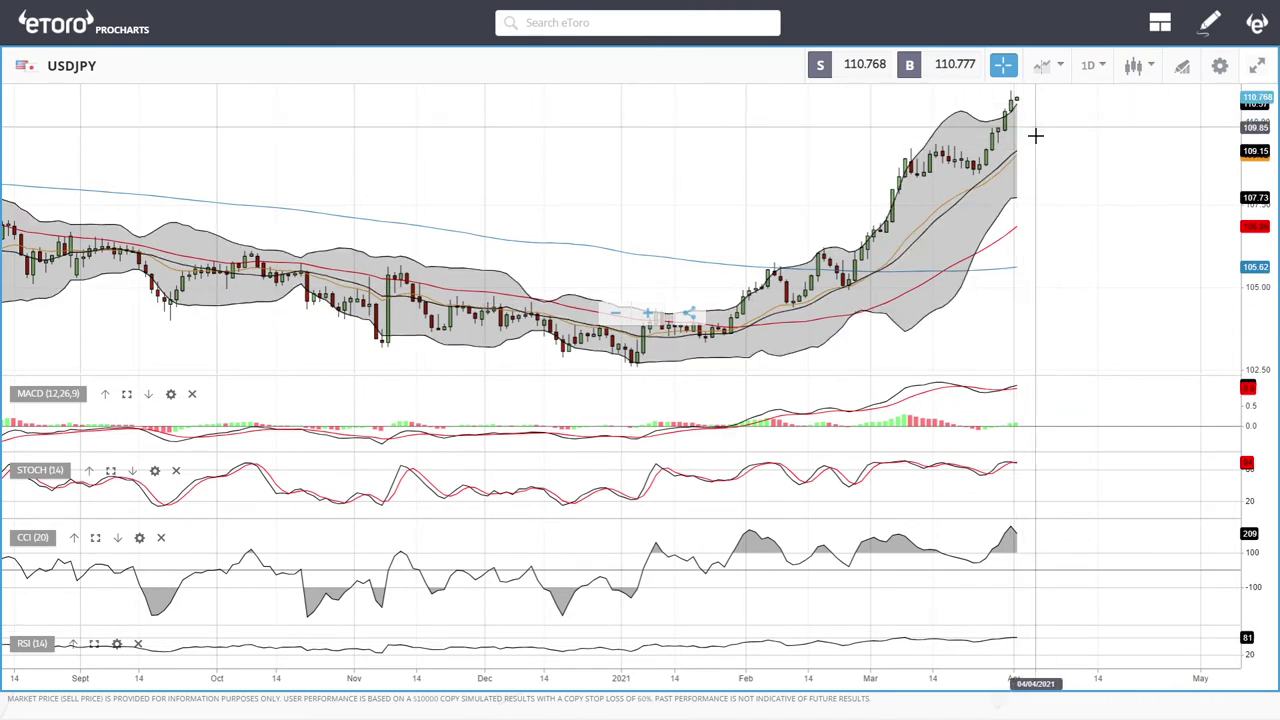
{"action": "scroll", "coordinate": [1069, 217], "scroll_direction": "down", "scroll_amount": 3}
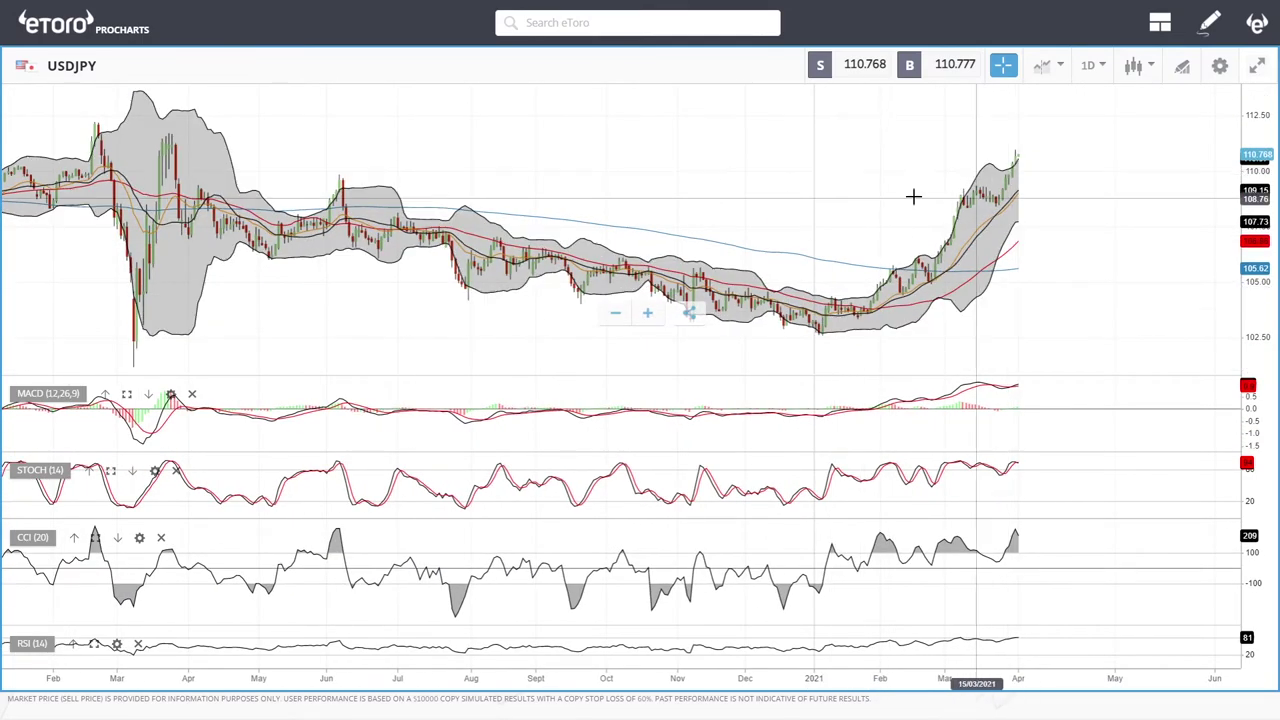
{"action": "scroll", "coordinate": [954, 243], "scroll_direction": "down", "scroll_amount": 5}
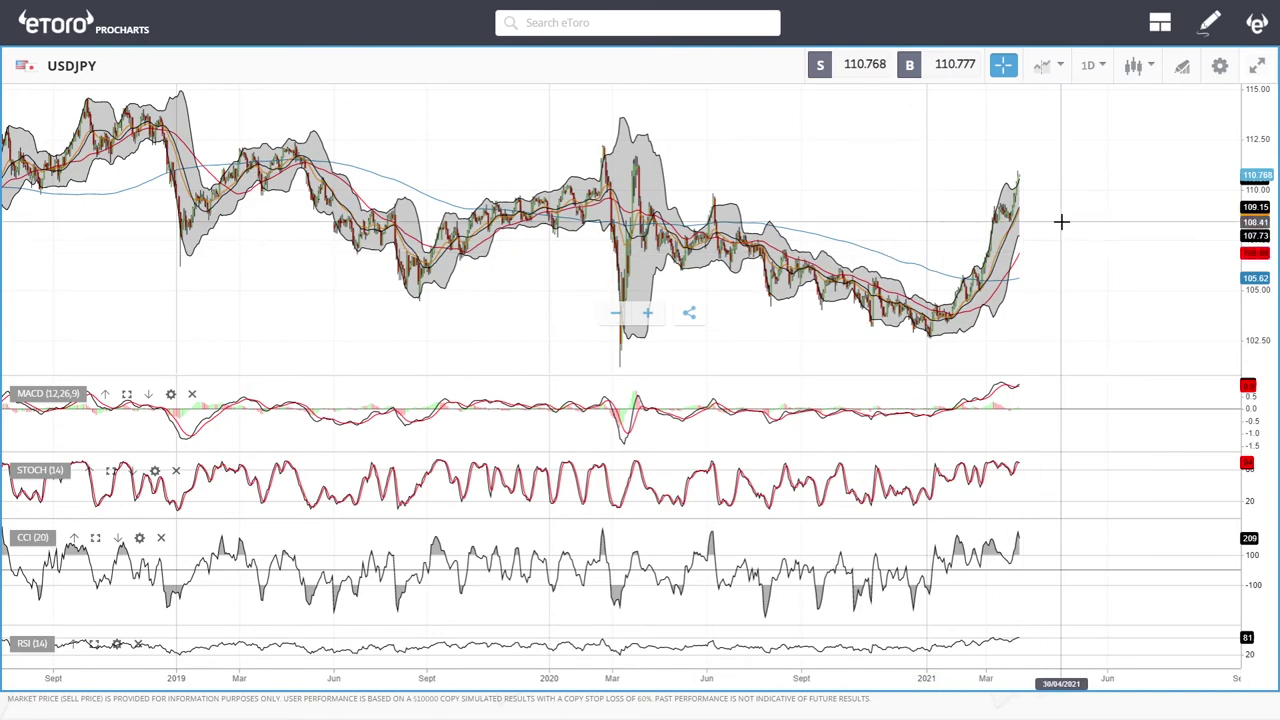
{"action": "scroll", "coordinate": [1141, 189], "scroll_direction": "up", "scroll_amount": 3}
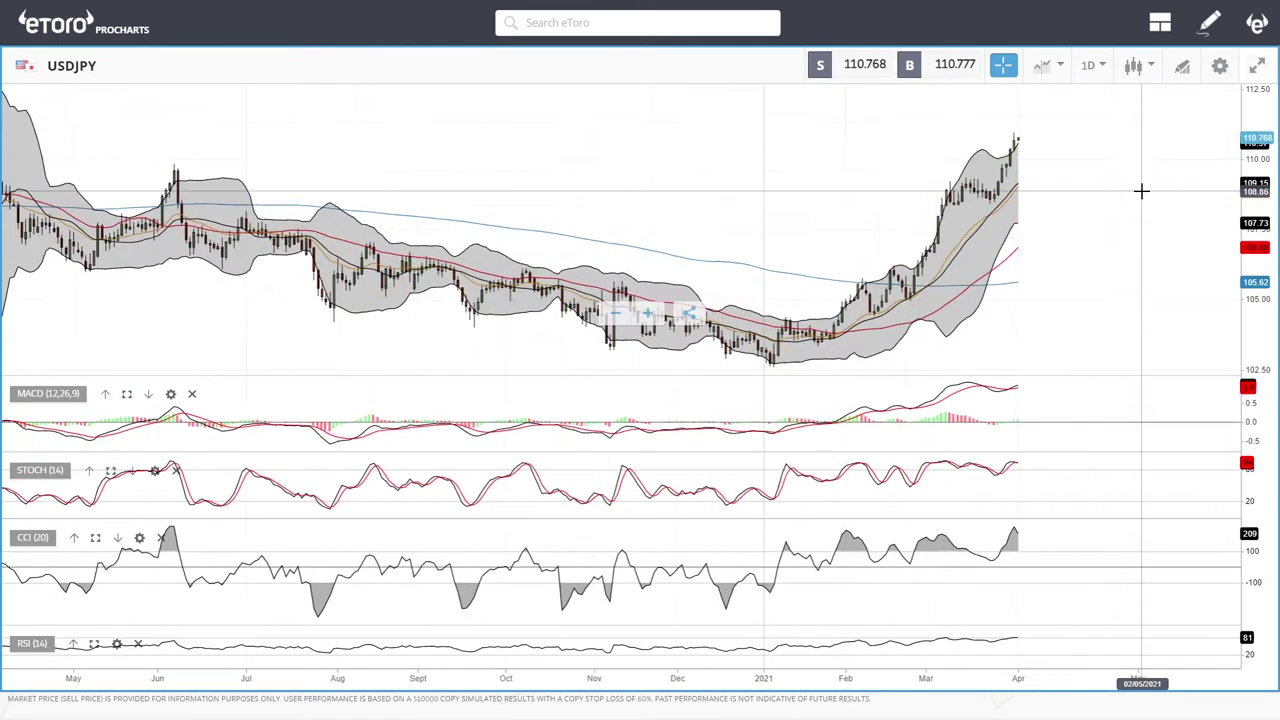
{"action": "scroll", "coordinate": [1141, 189], "scroll_direction": "up", "scroll_amount": 3}
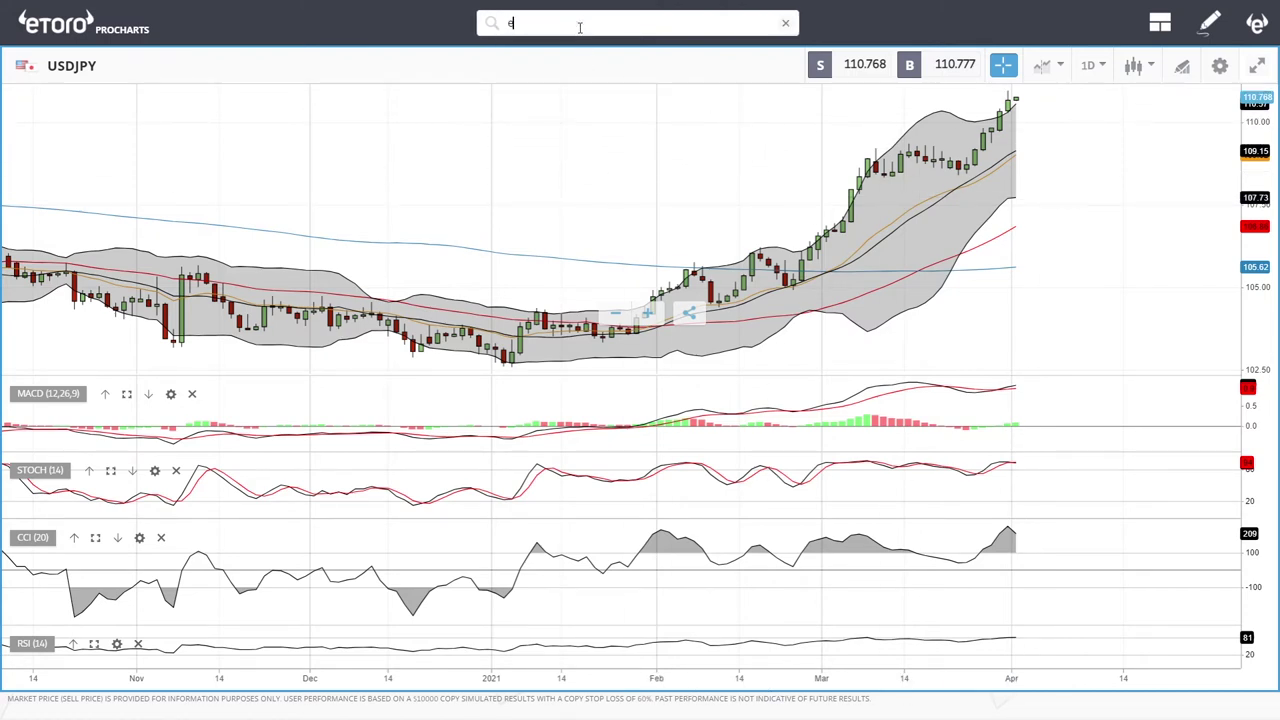
- Complete the 'eur' search, open EURUSD, and zoom in and out on its daily chart
{"action": "type", "text": "r"}
{"action": "left_click", "coordinate": [560, 79]}
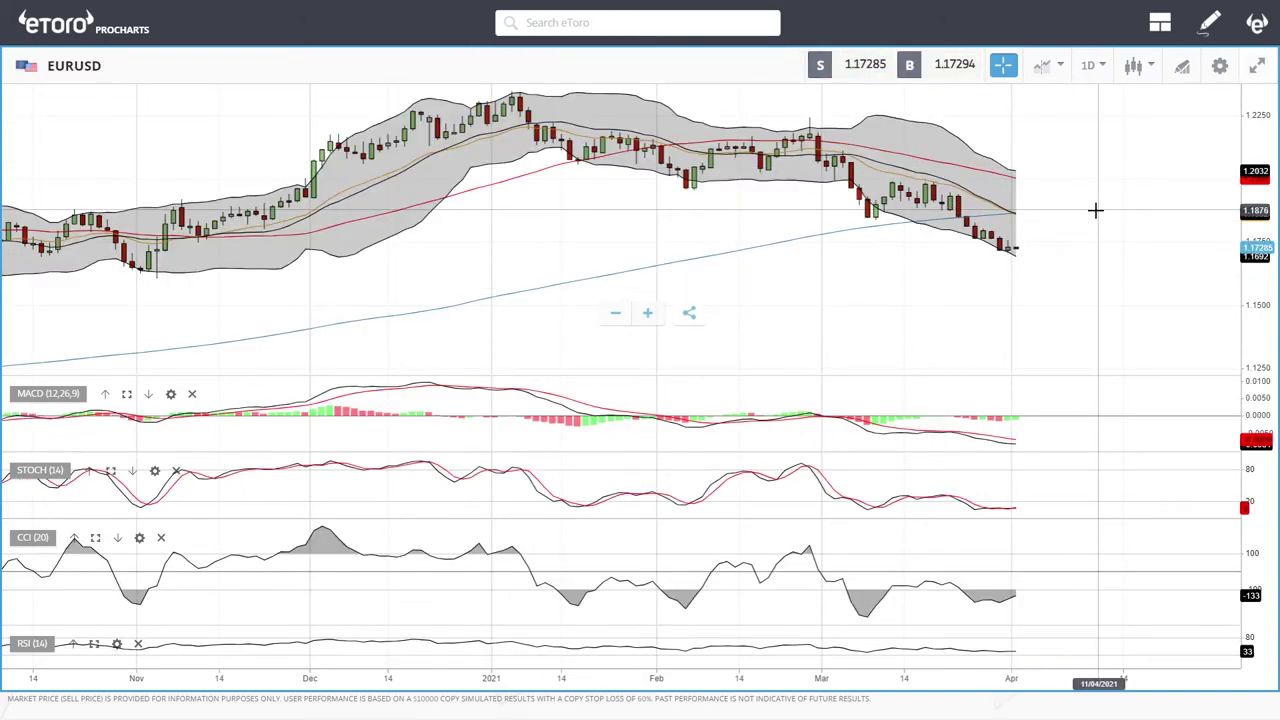
{"action": "scroll", "coordinate": [1095, 210], "scroll_direction": "up", "scroll_amount": 3}
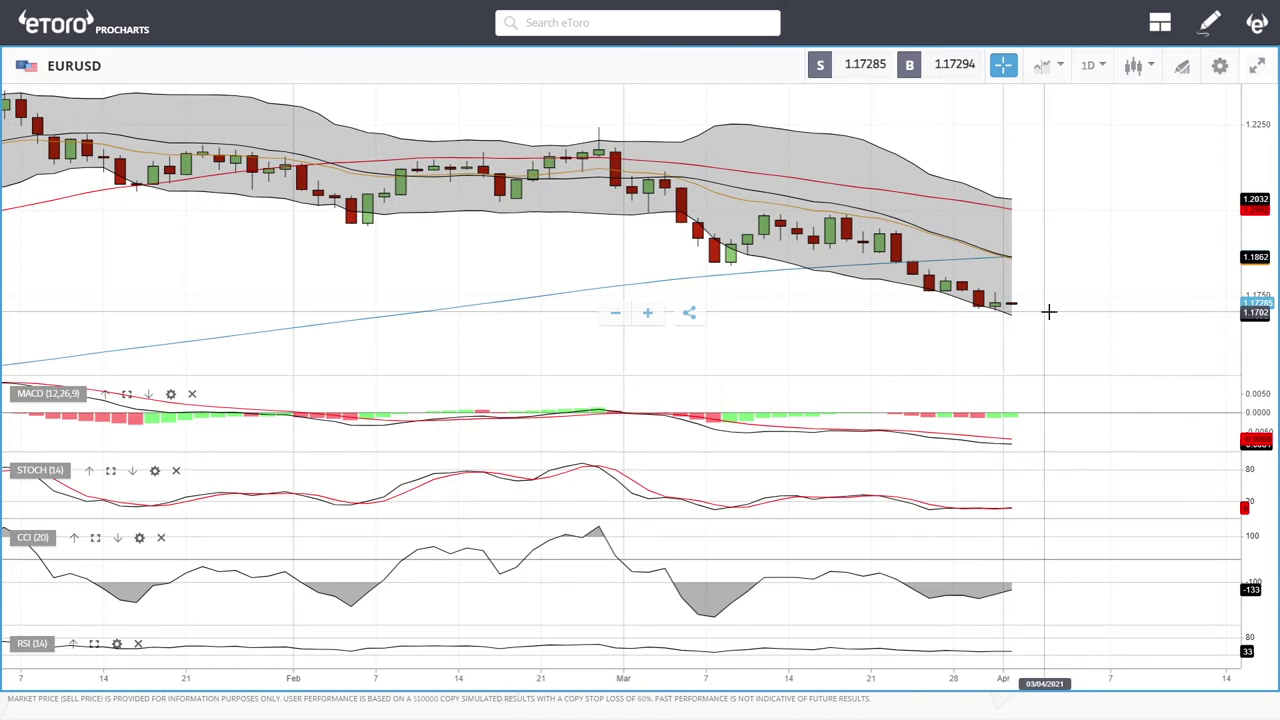
{"action": "scroll", "coordinate": [1073, 312], "scroll_direction": "down", "scroll_amount": 3}
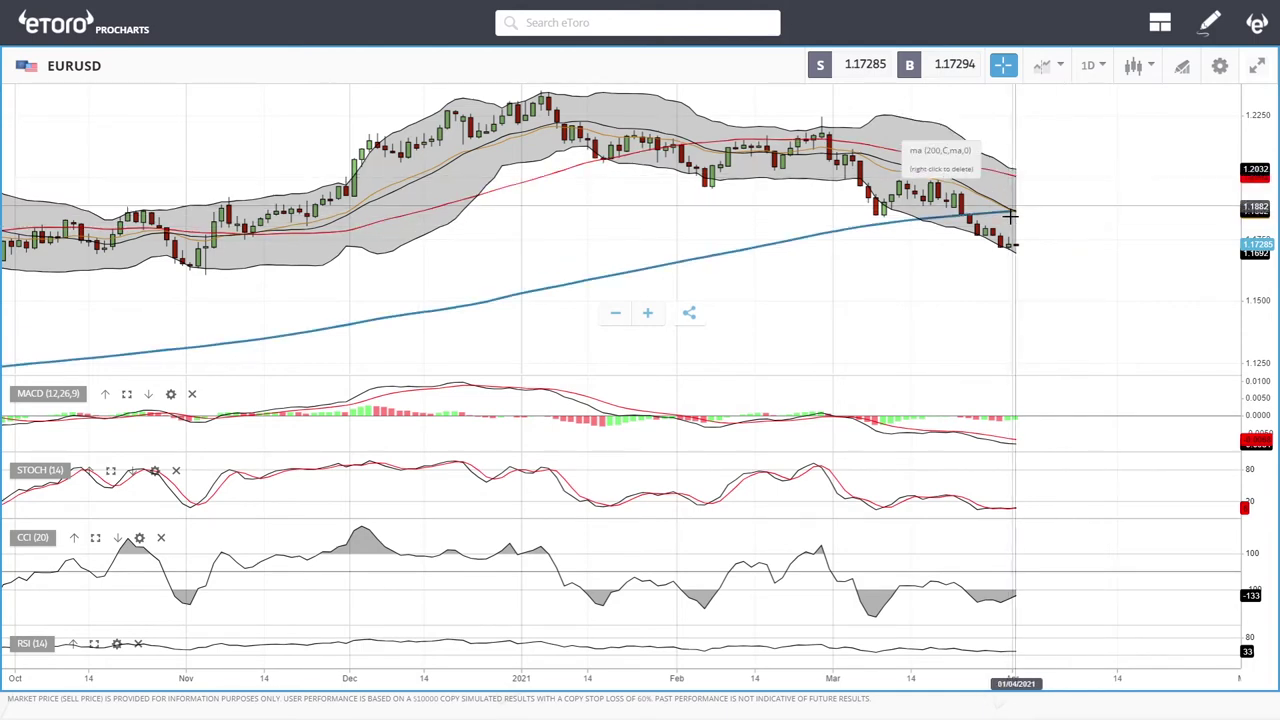
{"action": "scroll", "coordinate": [1070, 316], "scroll_direction": "down", "scroll_amount": 4}
{"action": "scroll", "coordinate": [1074, 320], "scroll_direction": "down", "scroll_amount": 3}
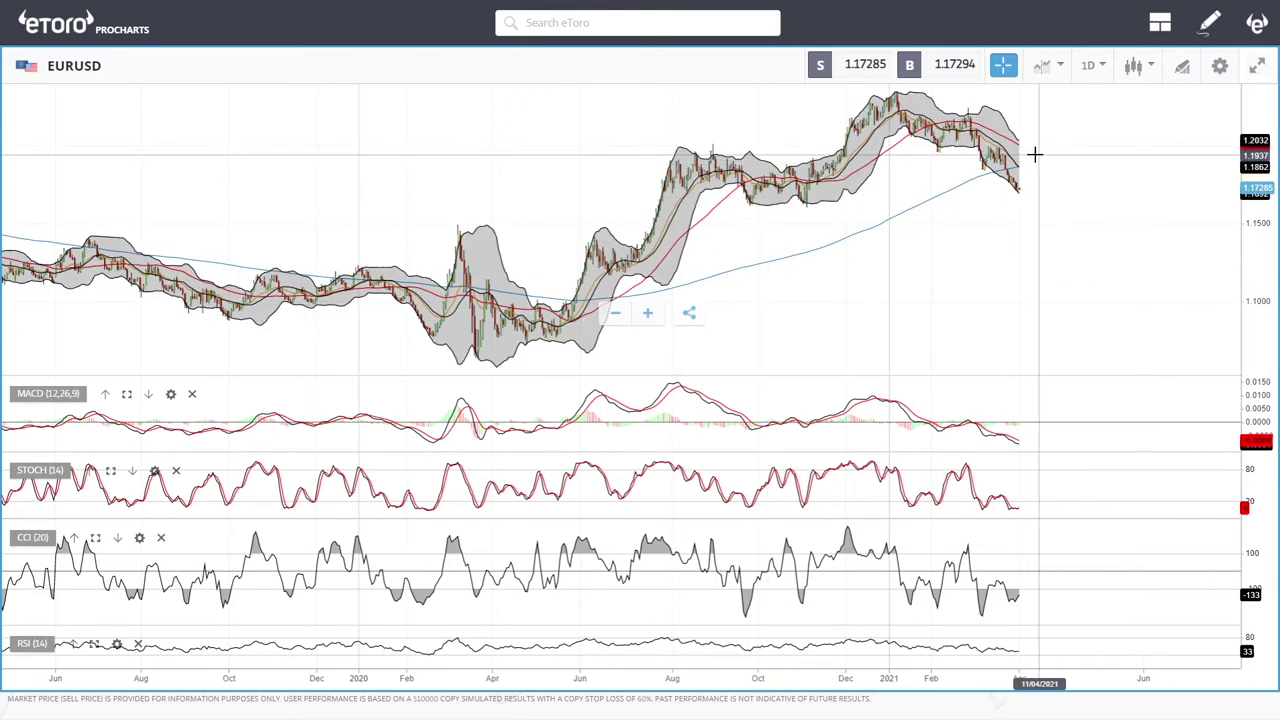
{"action": "scroll", "coordinate": [1140, 254], "scroll_direction": "up", "scroll_amount": 5}
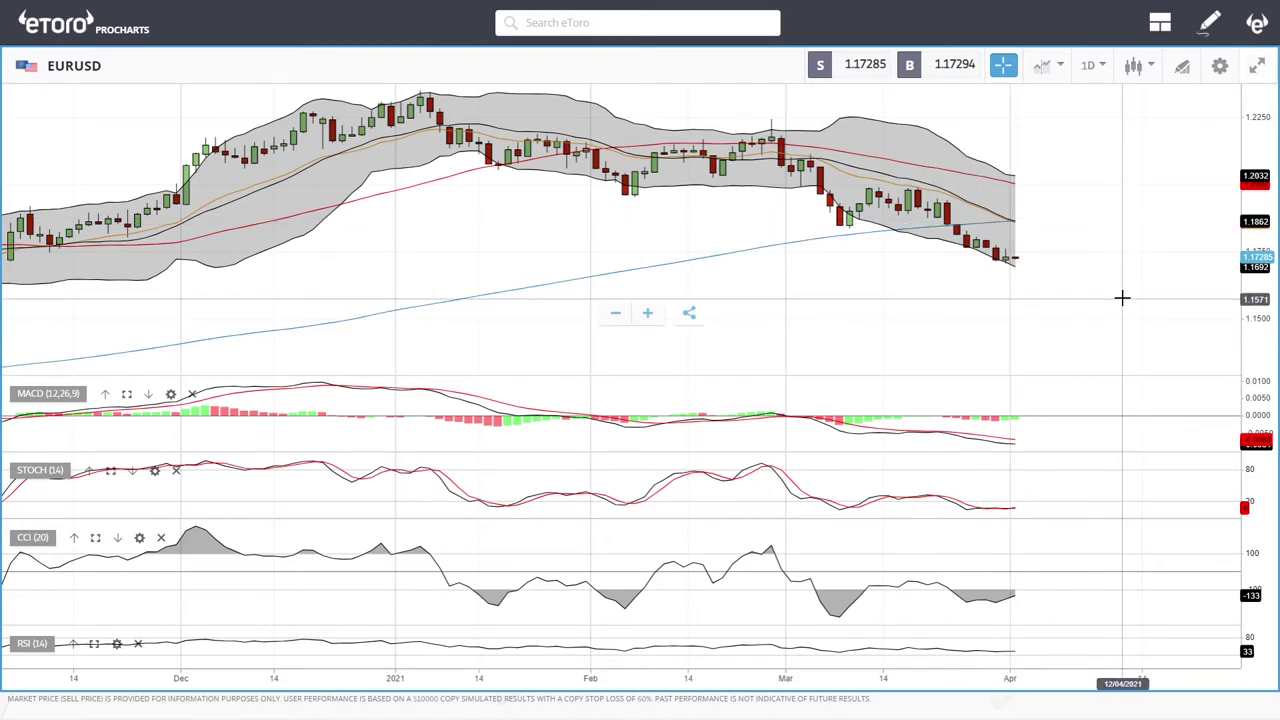
{"action": "scroll", "coordinate": [1114, 291], "scroll_direction": "down", "scroll_amount": 3}
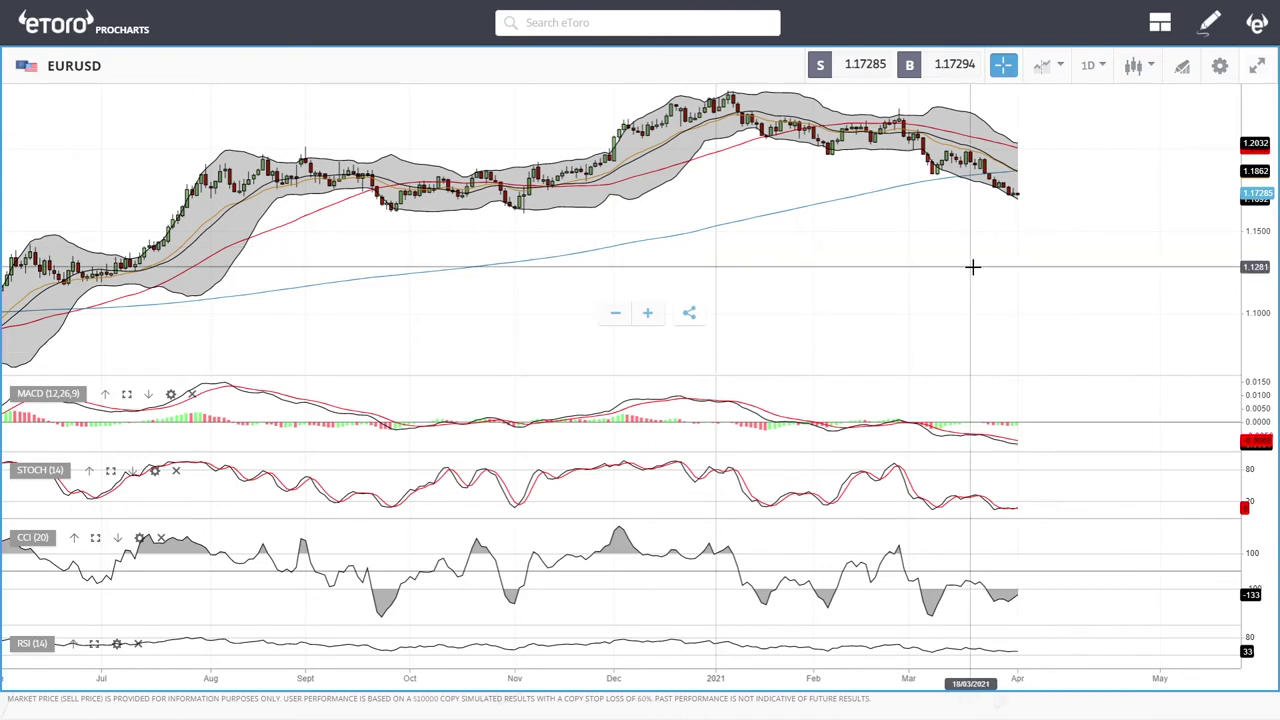
{"action": "scroll", "coordinate": [1035, 234], "scroll_direction": "up", "scroll_amount": 3}
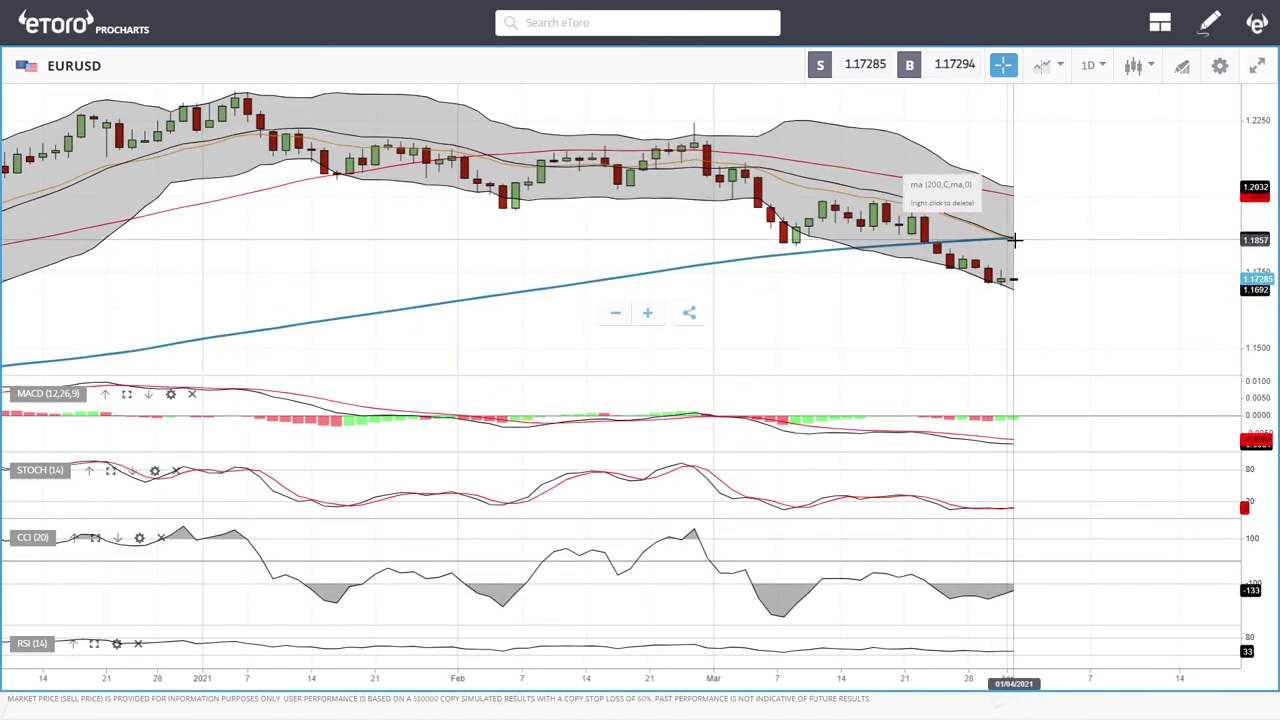
{"action": "scroll", "coordinate": [1060, 266], "scroll_direction": "down", "scroll_amount": 5}
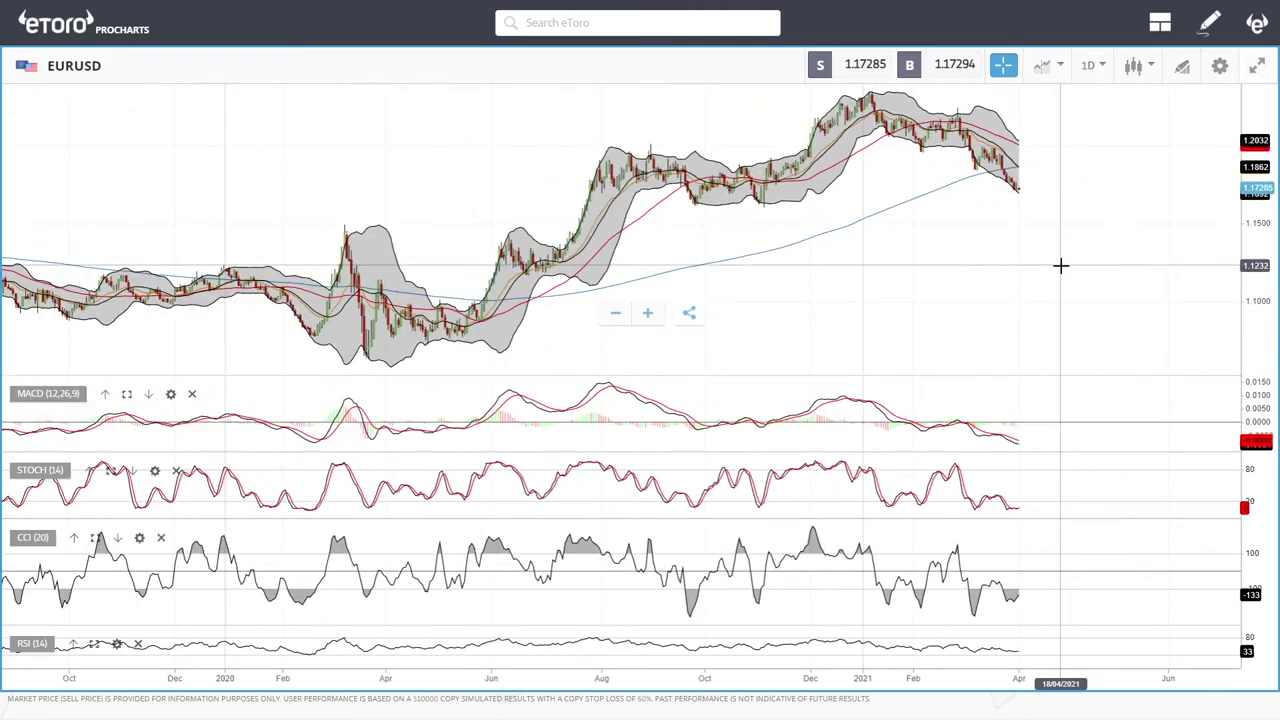
- Anchor a Fibonacci retracement from the early-2020 EURUSD low to the January 2021 high
{"action": "left_click", "coordinate": [1182, 66]}
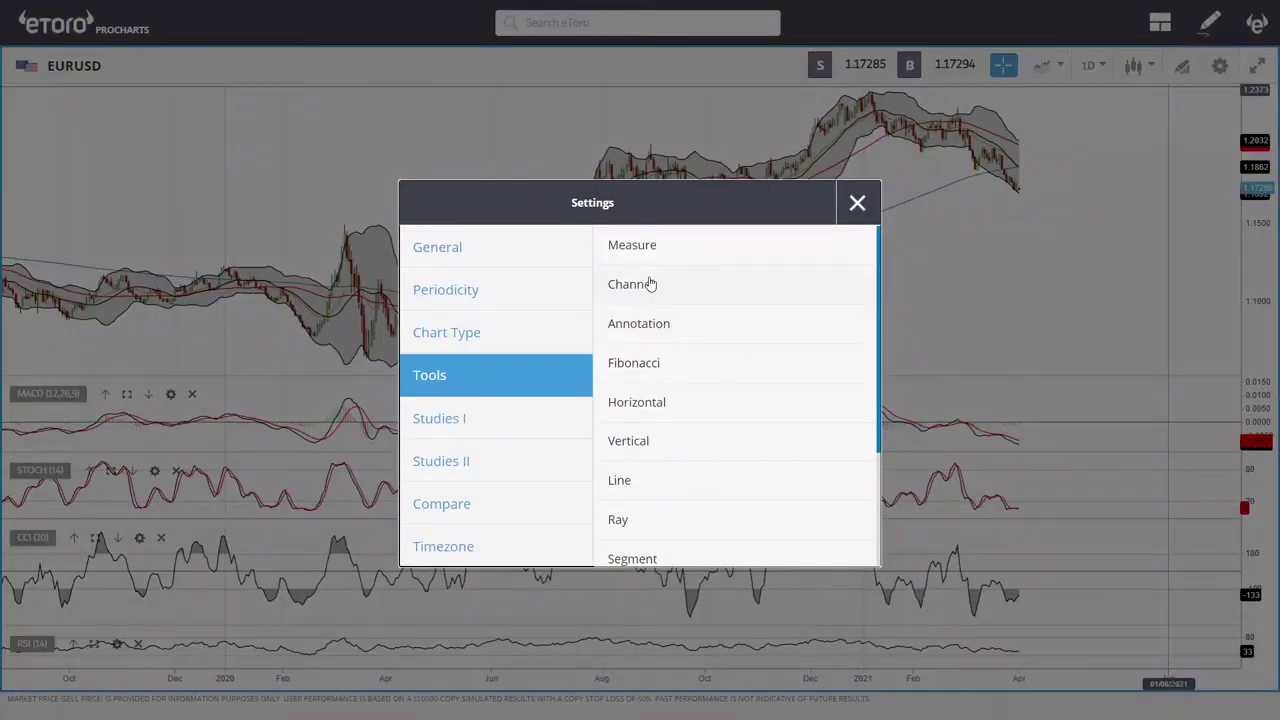
{"action": "left_click", "coordinate": [651, 383]}
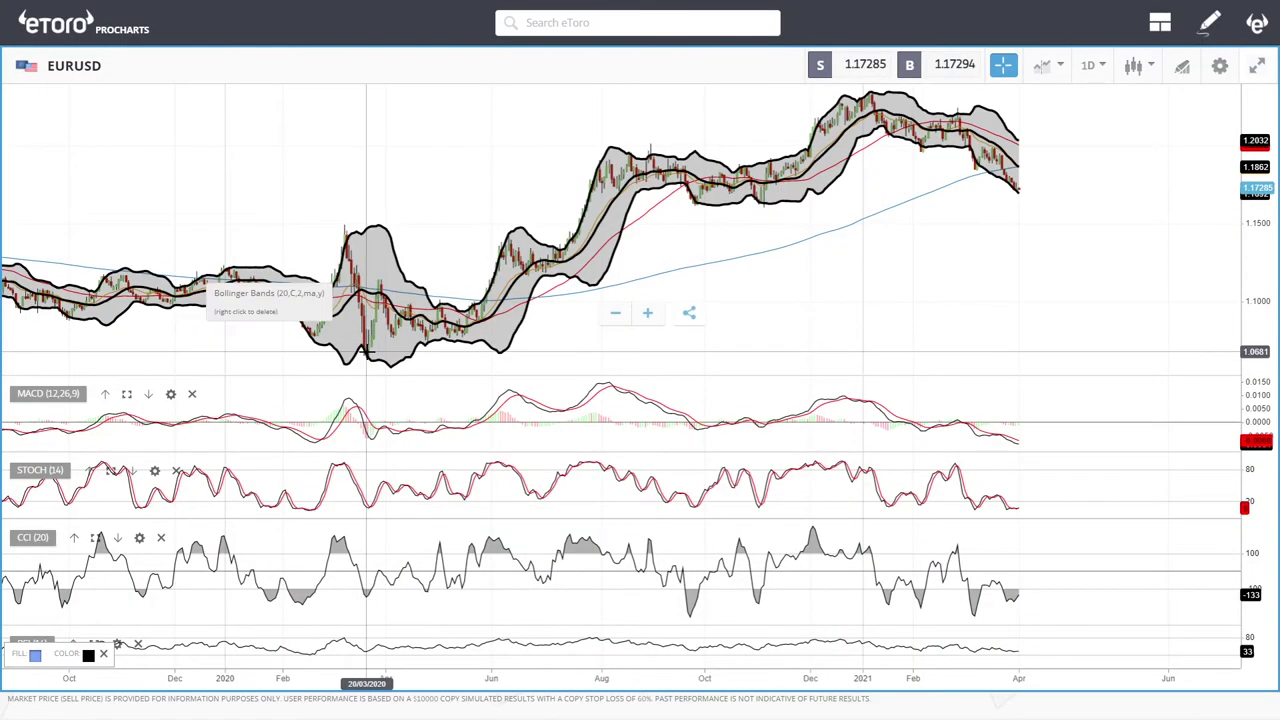
{"action": "left_click", "coordinate": [366, 352]}
{"action": "left_click", "coordinate": [872, 95]}
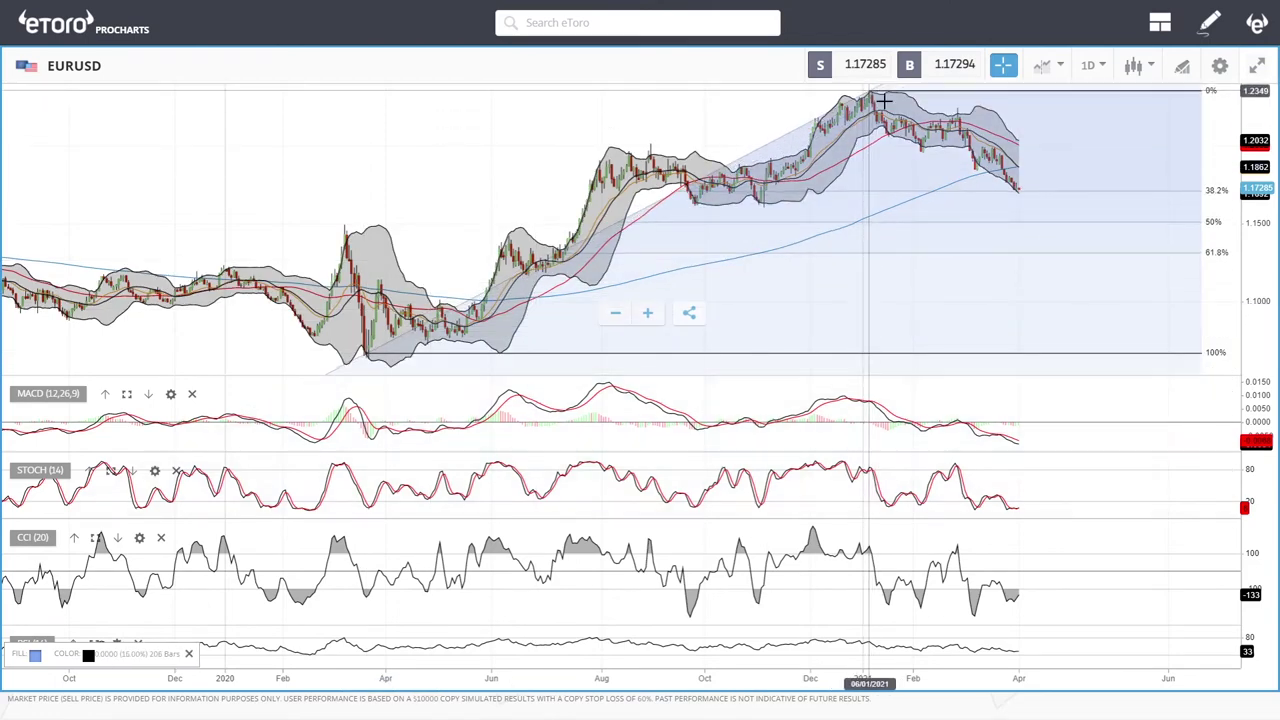
{"action": "scroll", "coordinate": [1115, 231], "scroll_direction": "up", "scroll_amount": 3}
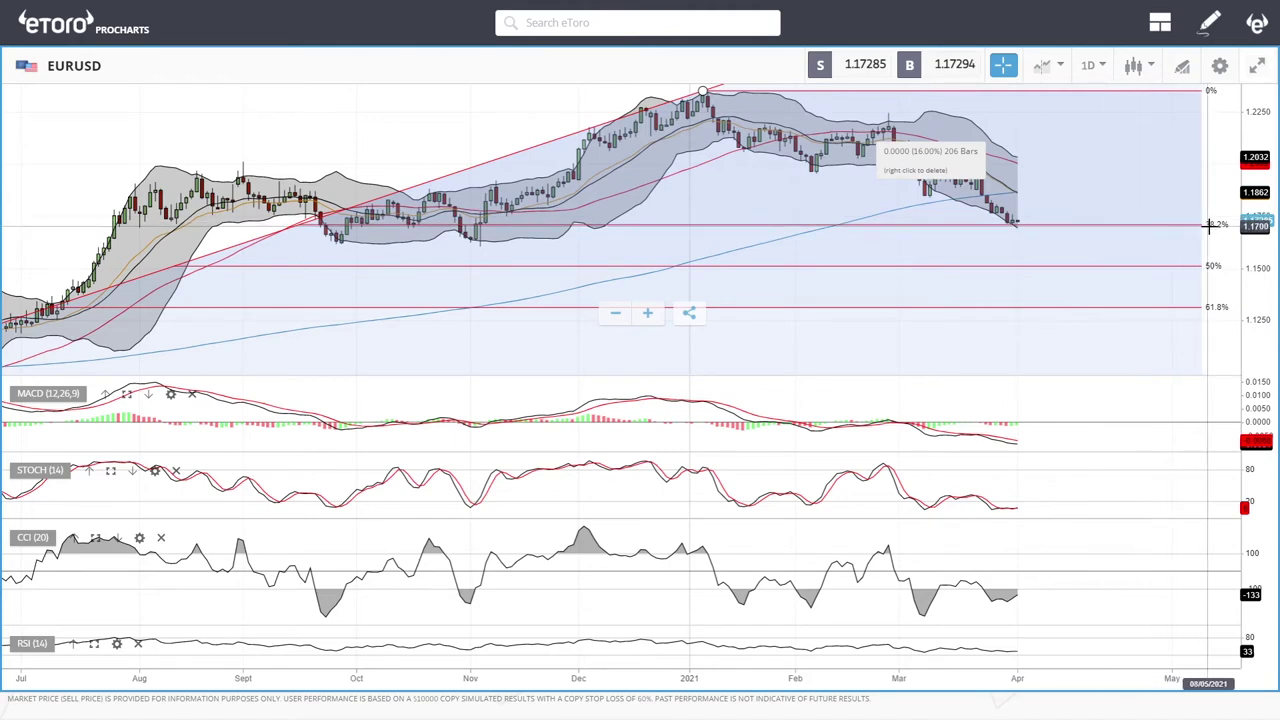
{"action": "scroll", "coordinate": [1024, 207], "scroll_direction": "down", "scroll_amount": 3}
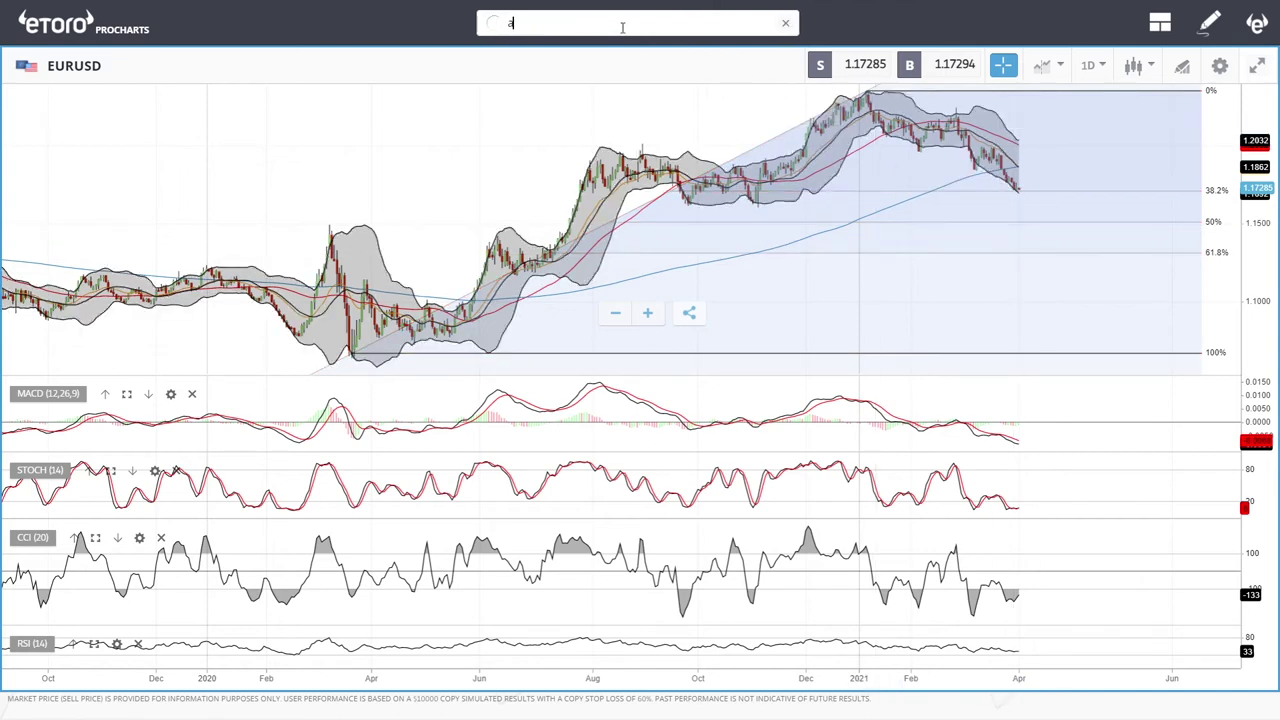
- Complete the 'aud' search, open AUDUSD, and zoom in and out on its daily chart
{"action": "type", "text": "ud"}
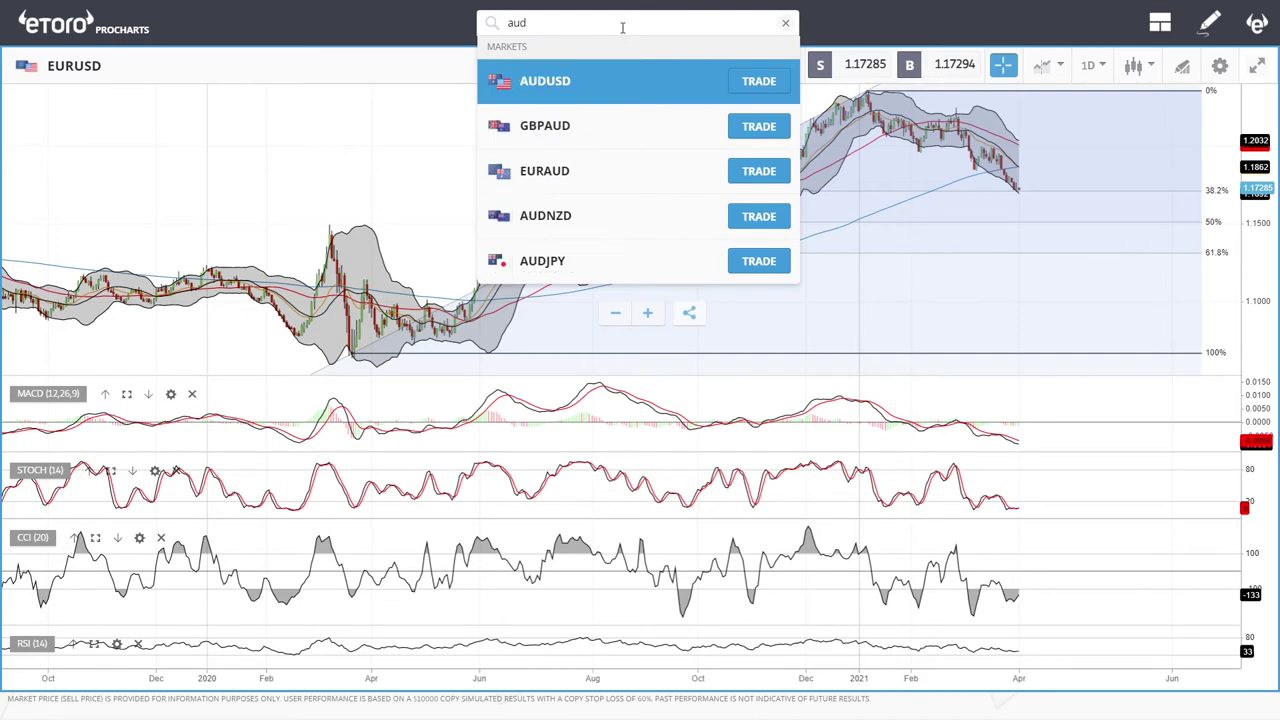
{"action": "left_click", "coordinate": [573, 83]}
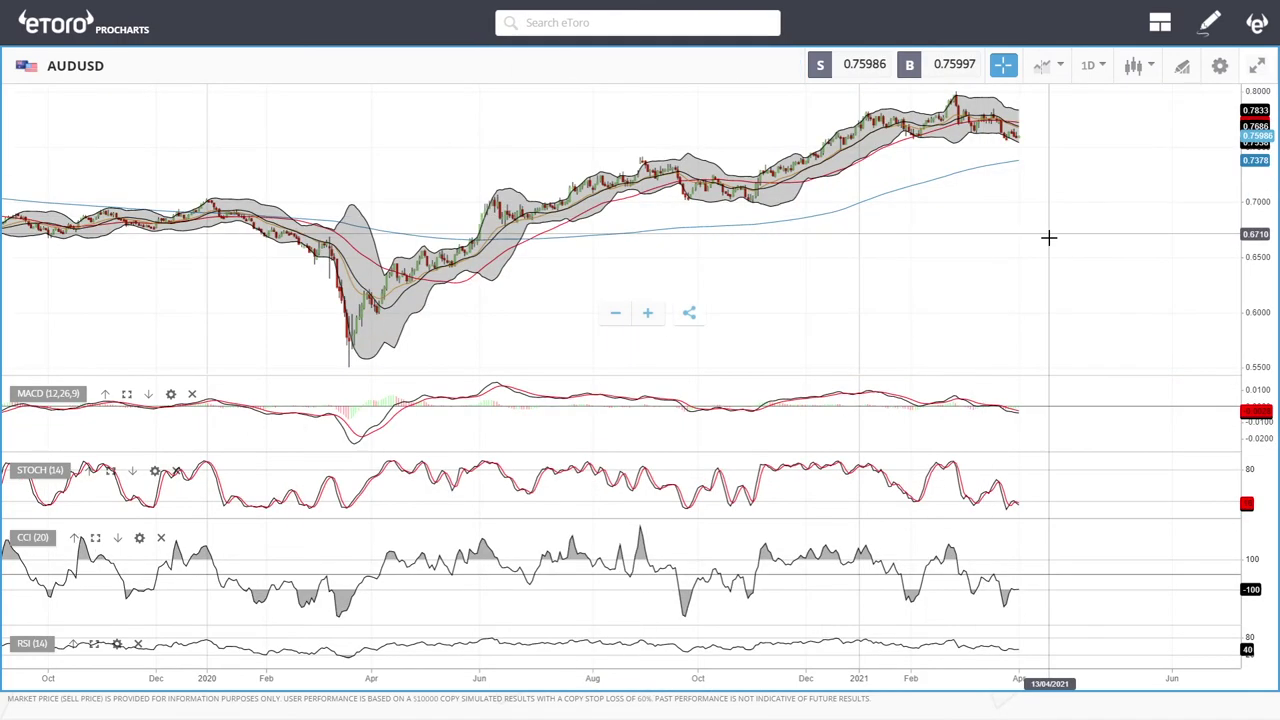
{"action": "scroll", "coordinate": [1050, 224], "scroll_direction": "up", "scroll_amount": 3}
{"action": "scroll", "coordinate": [1050, 224], "scroll_direction": "up", "scroll_amount": 3}
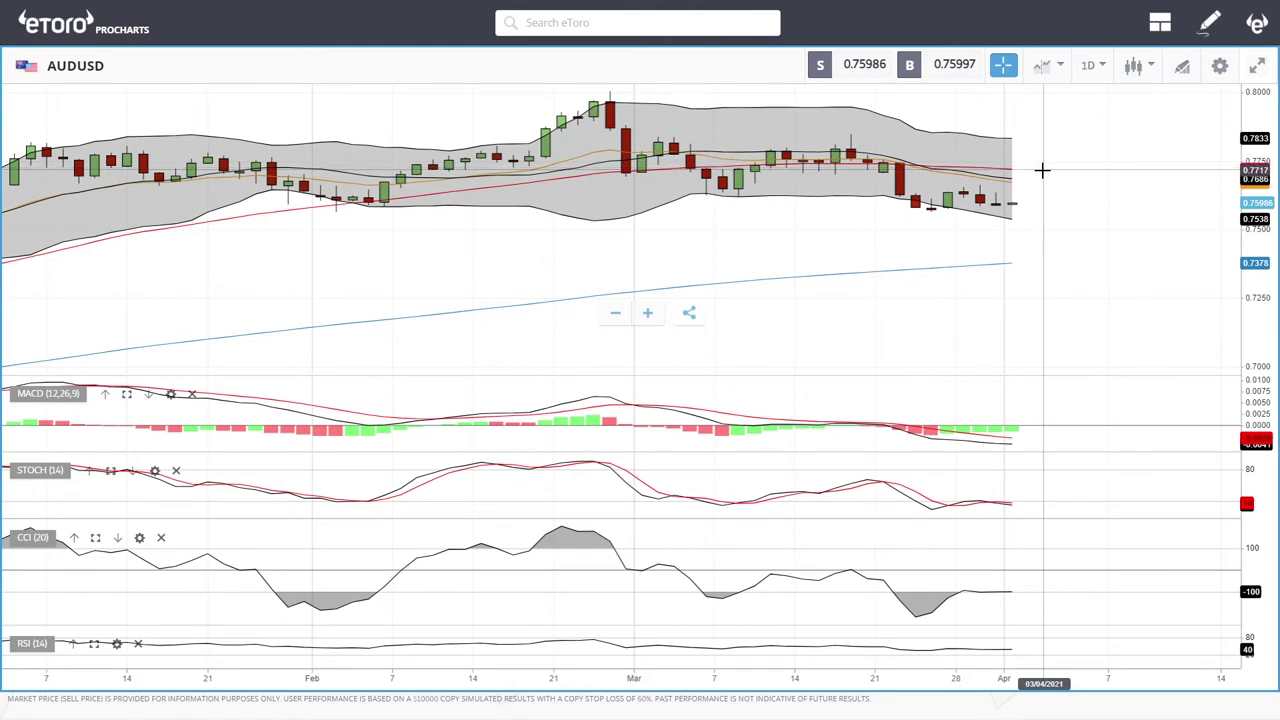
{"action": "scroll", "coordinate": [1143, 460], "scroll_direction": "down", "scroll_amount": 4}
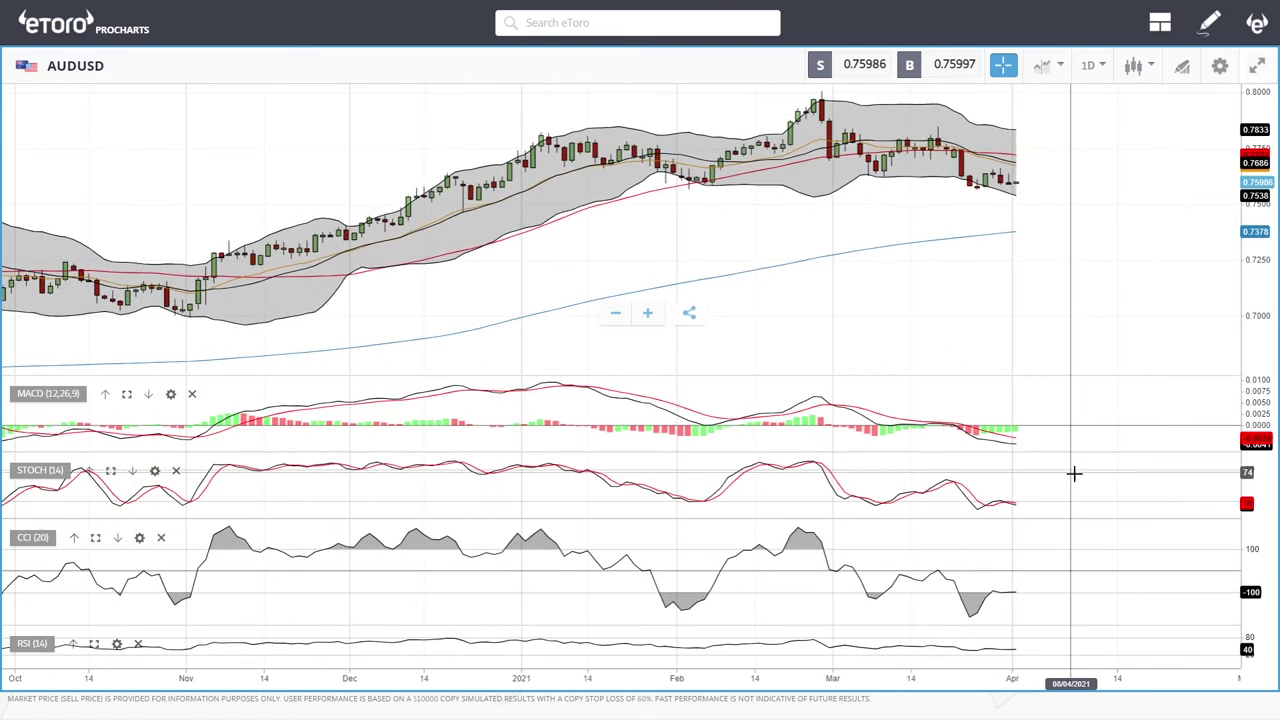